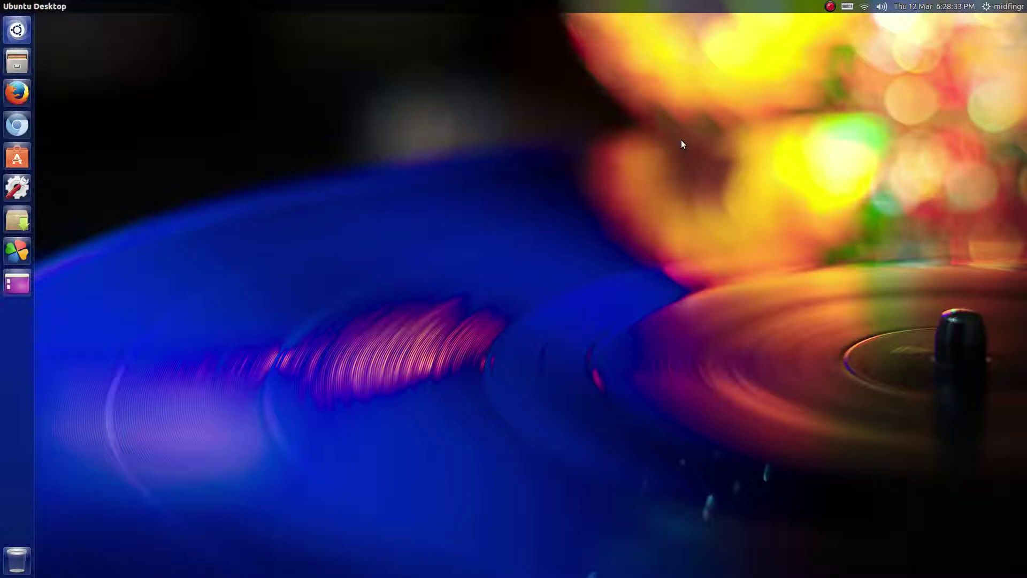
Step: Open a terminal and run uname -r, which reports kernel 3.19.0-8-generic
key("ctrl+alt+t")
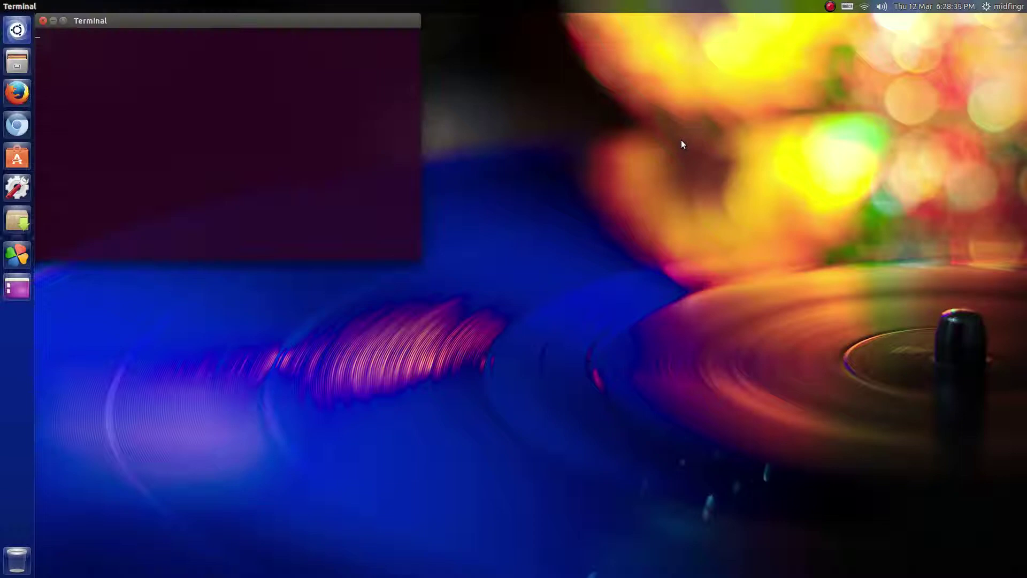
left_click_drag(273, 23, 632, 123)
scroll(568, 214, "up", 3)
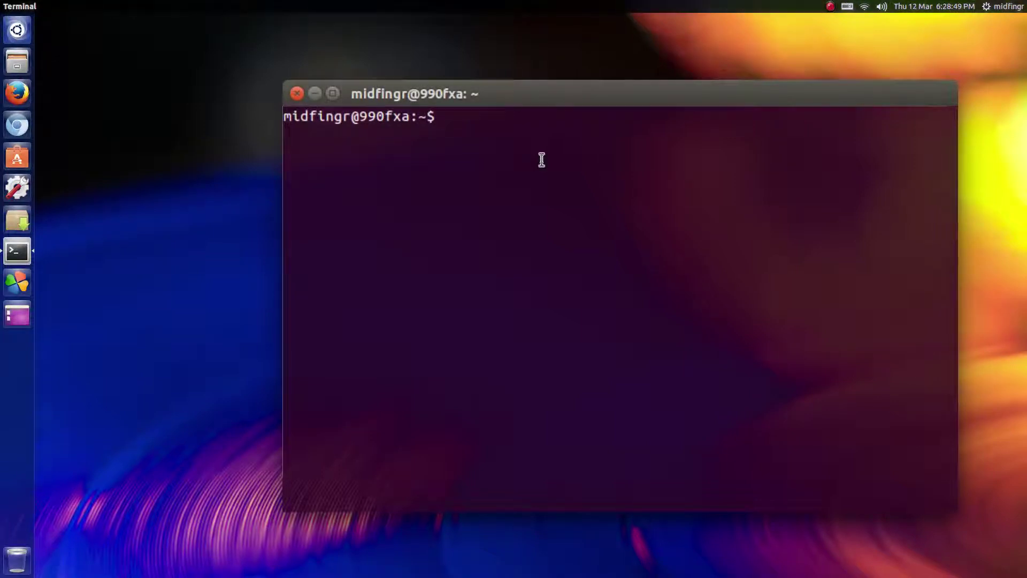
type("uname -r")
key("Return")
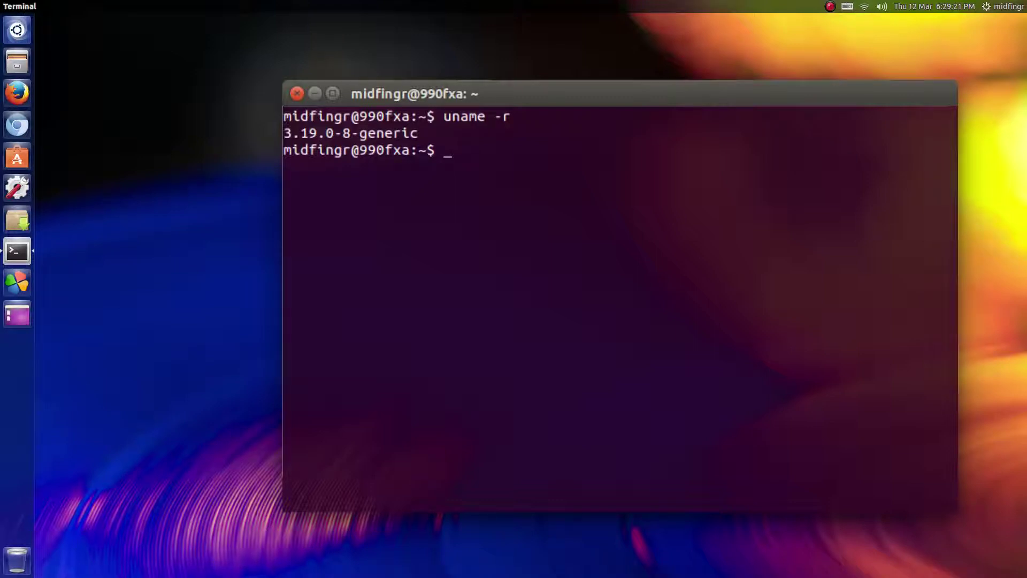
Step: Shrink the terminal text size and close the terminal
key("ctrl+minus")
key("ctrl+minus")
key("ctrl+minus")
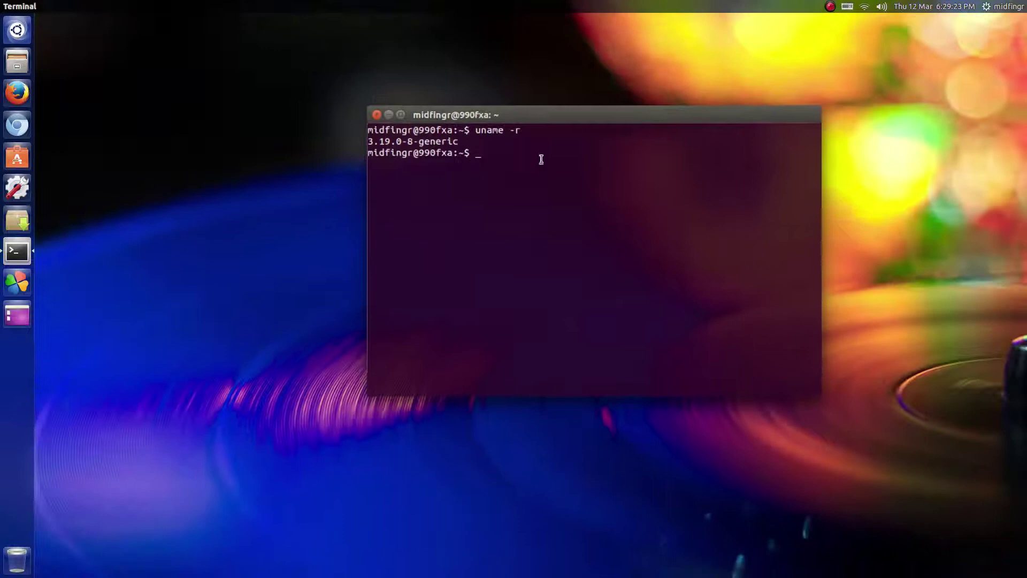
type("q")
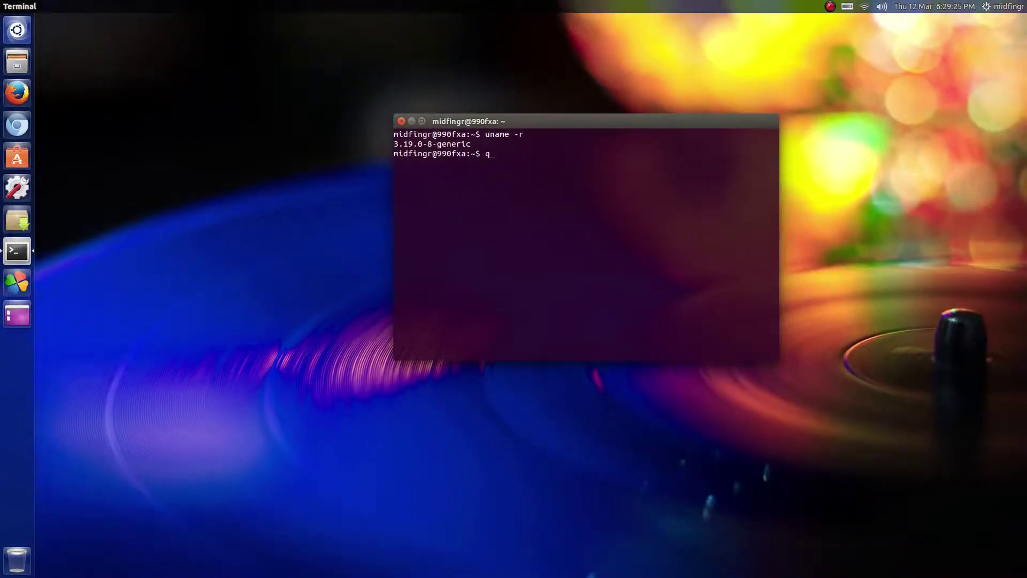
key("ctrl+shift+q")
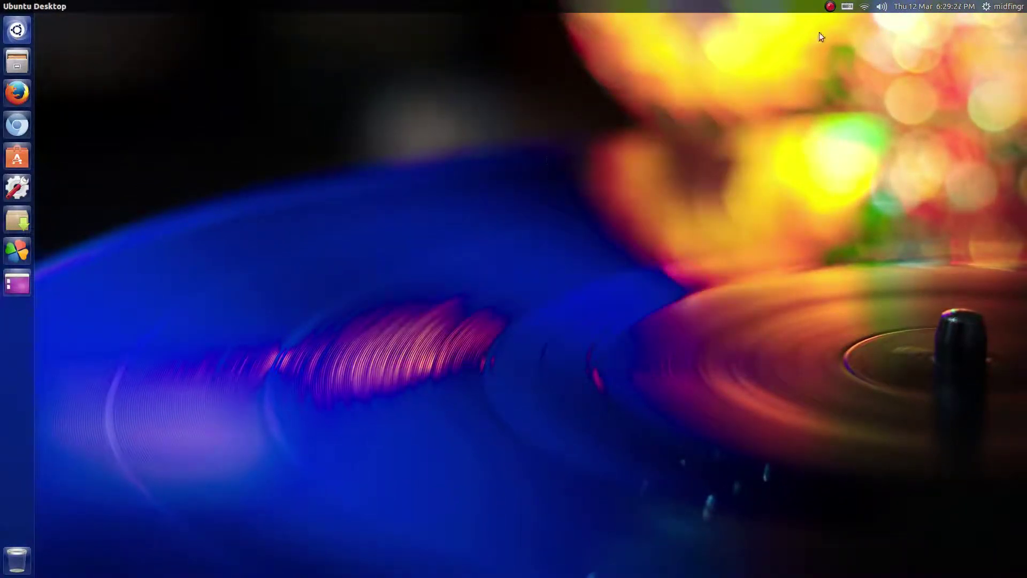
left_click(849, 8)
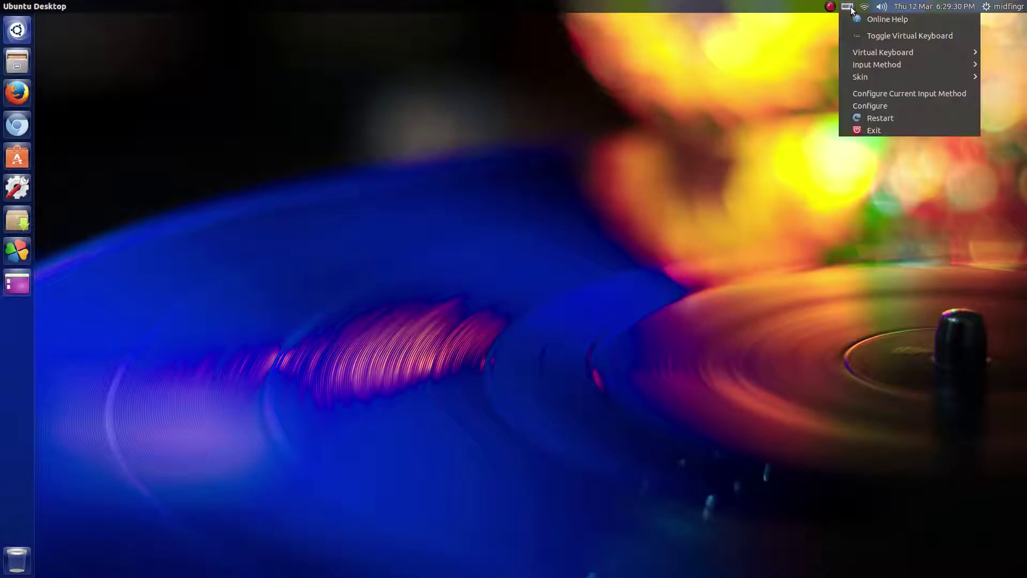
left_click(873, 36)
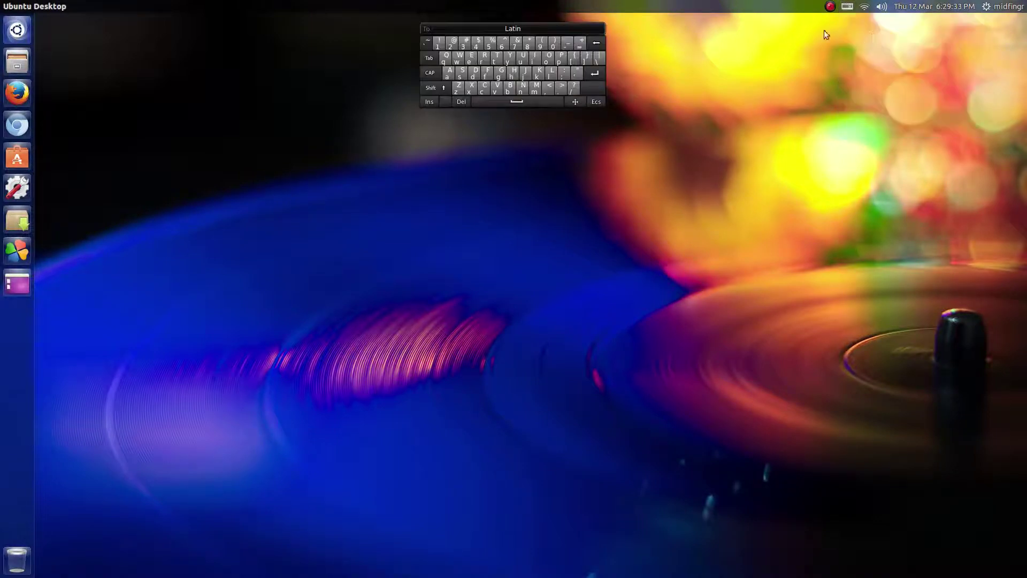
left_click(850, 8)
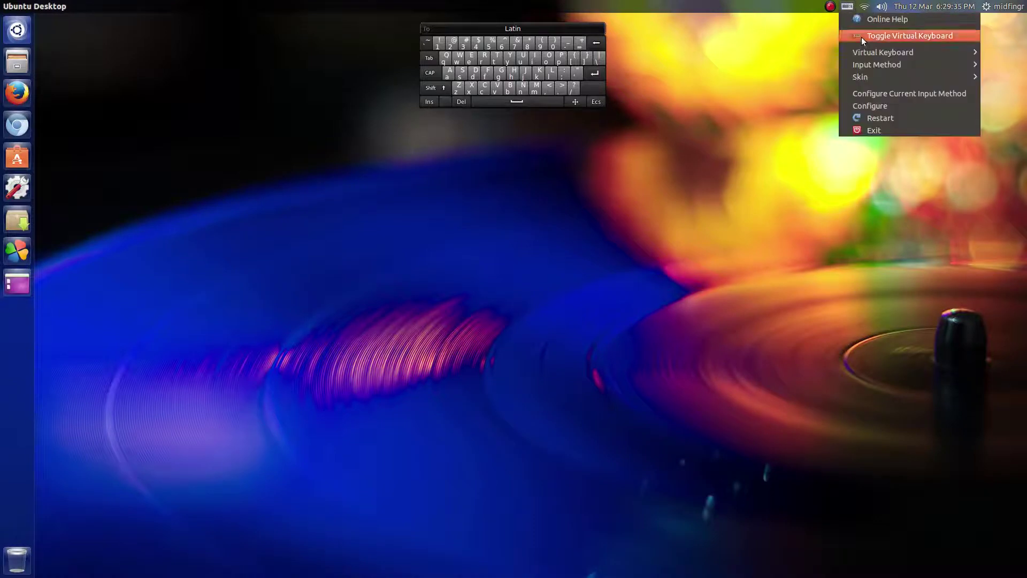
left_click(861, 36)
left_click(848, 7)
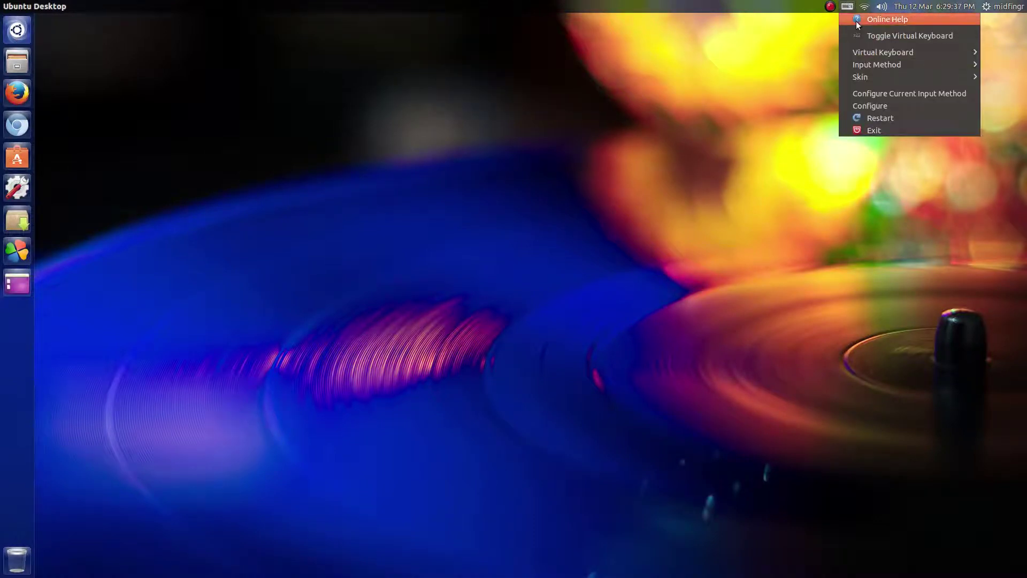
left_click(857, 35)
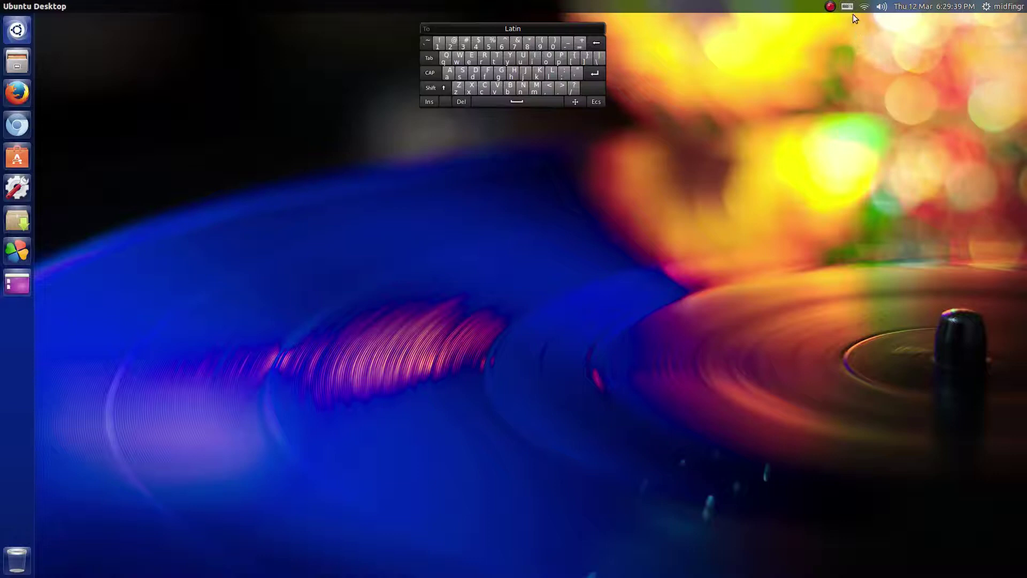
left_click(848, 9)
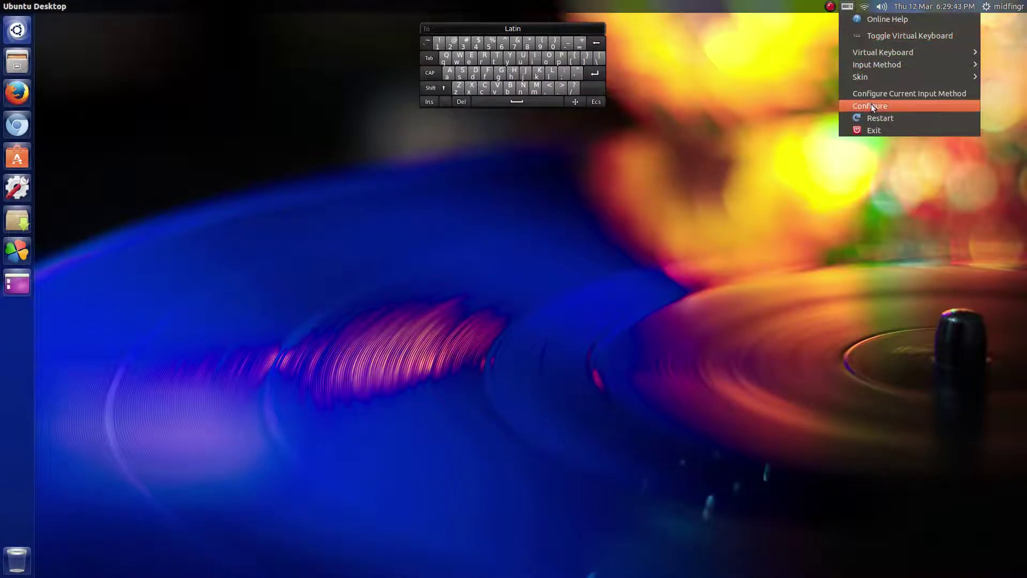
left_click(852, 8)
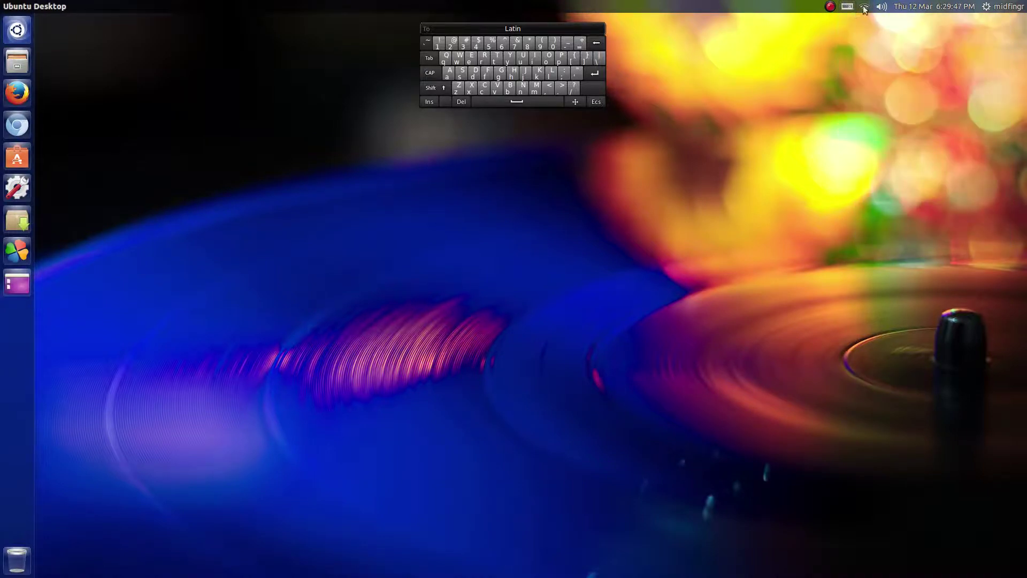
left_click(846, 6)
left_click(860, 36)
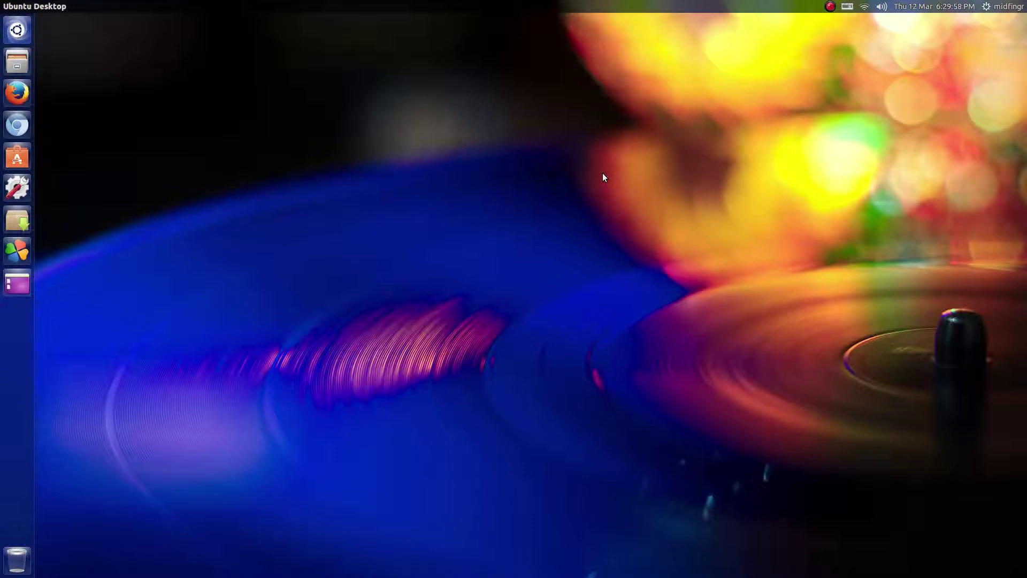
Step: View the Files launcher quicklist, then open the desktop context menu with Change Background
right_click(14, 63)
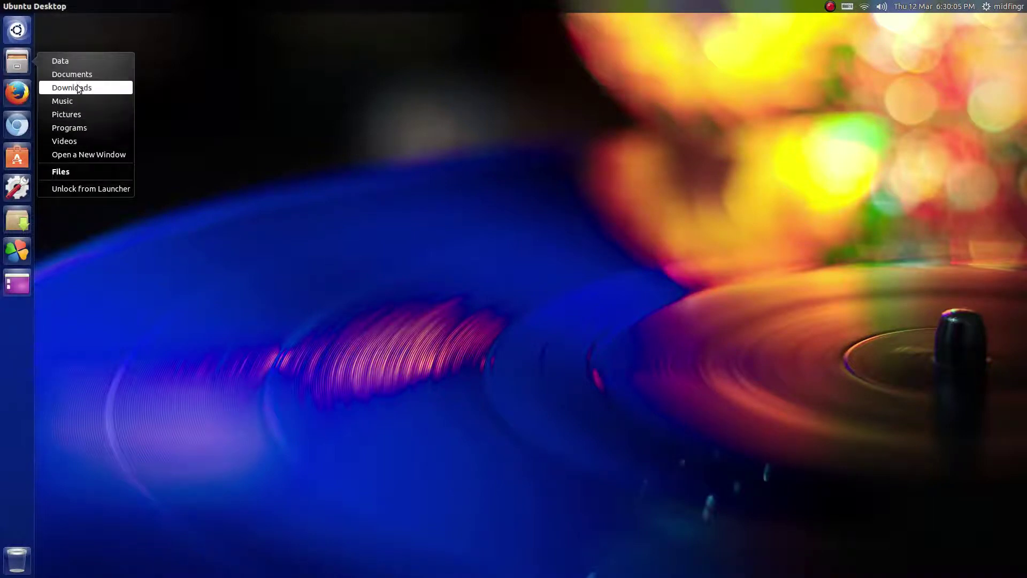
right_click(273, 137)
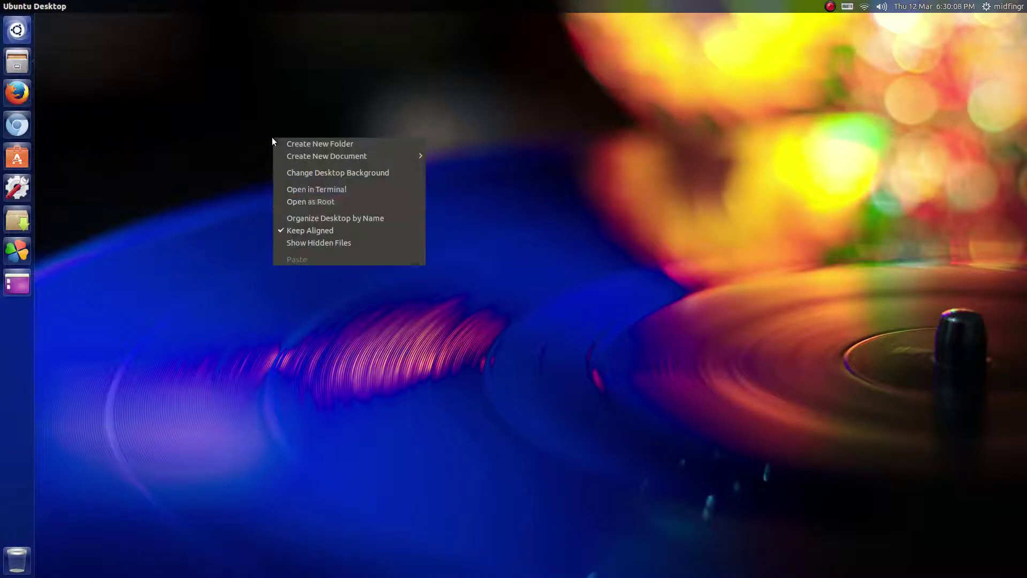
Step: Open the background settings and pick the mountain valley wallpaper, previewing it on the desktop
left_click(336, 172)
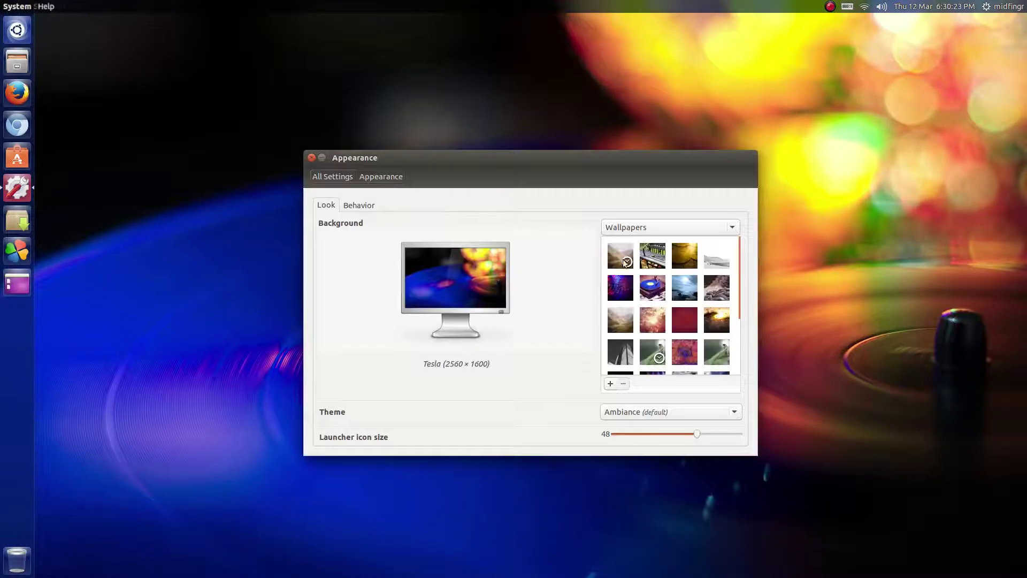
left_click(624, 260)
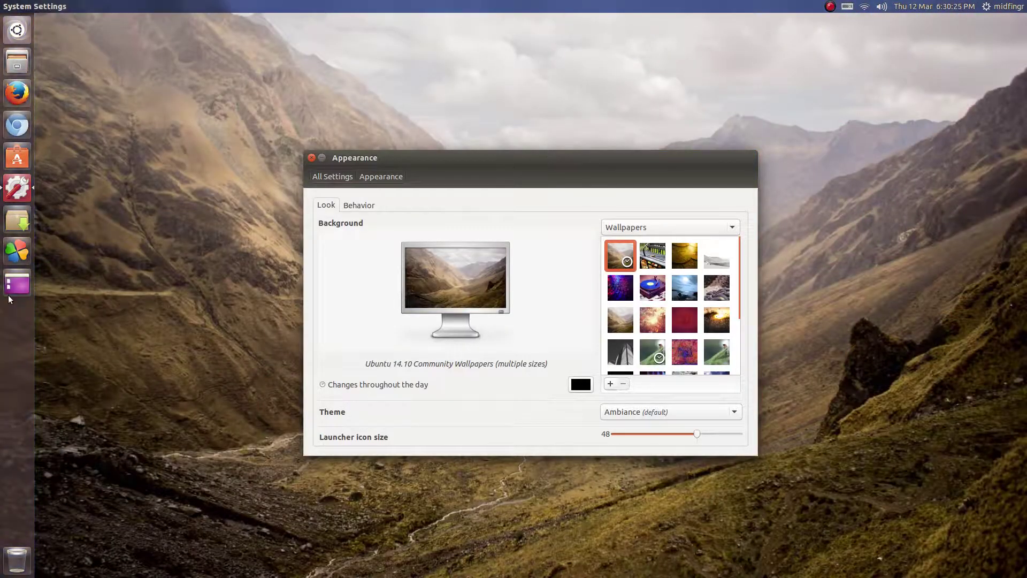
left_click(11, 288)
left_click(11, 288)
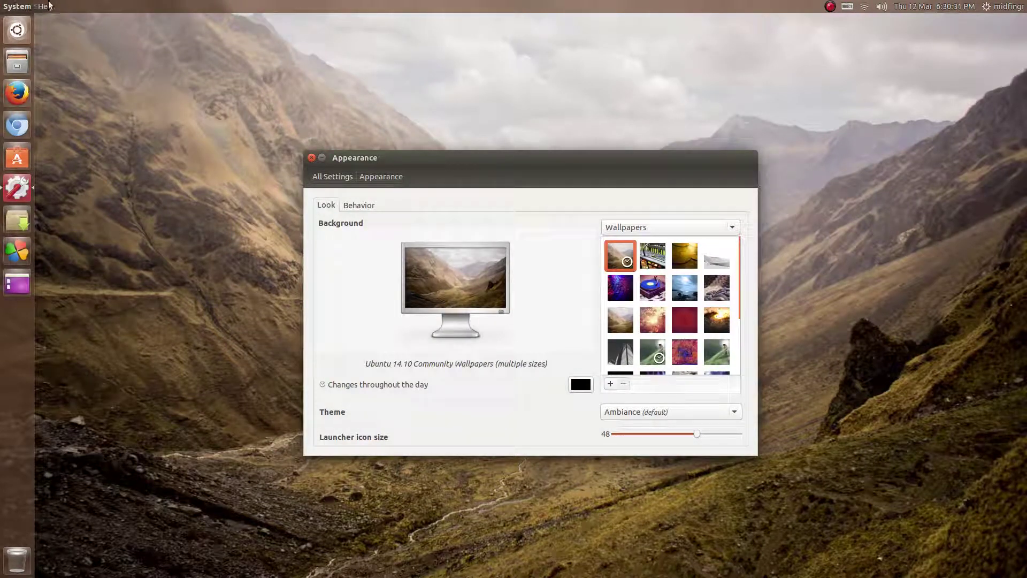
Step: Try the Kronach leuchtet 2014, Utopic Unicorn, Euphoria!, 150305-cinqAA and purple Ubuntu wallpapers
left_click(621, 289)
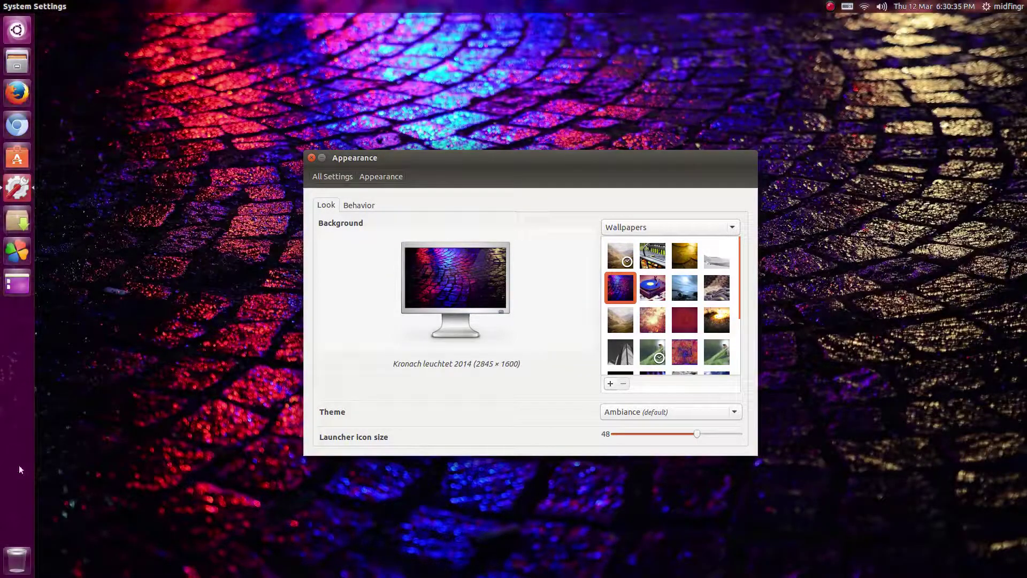
left_click(686, 319)
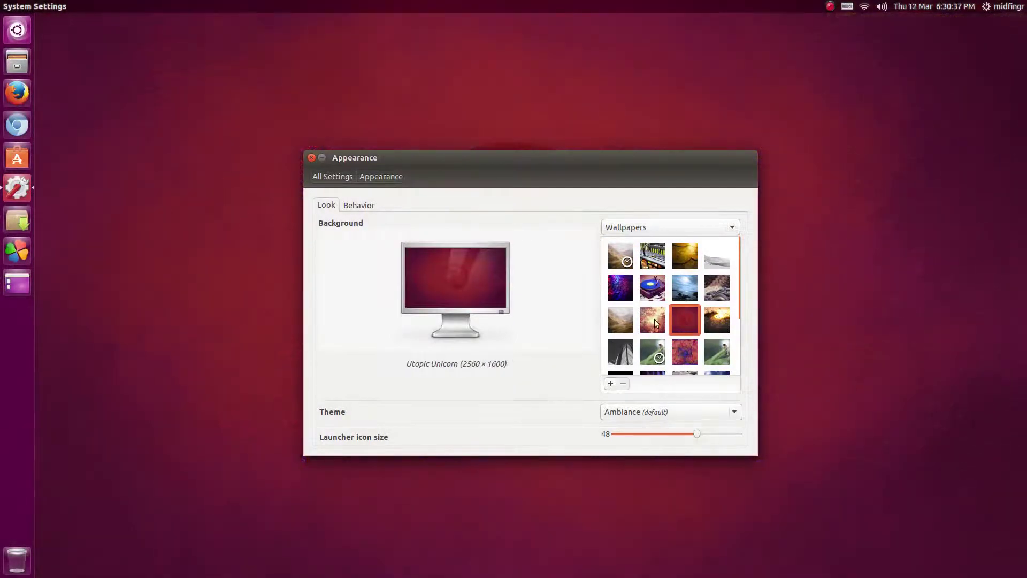
scroll(661, 335, "down", 1)
left_click(658, 340)
scroll(657, 337, "down", 1)
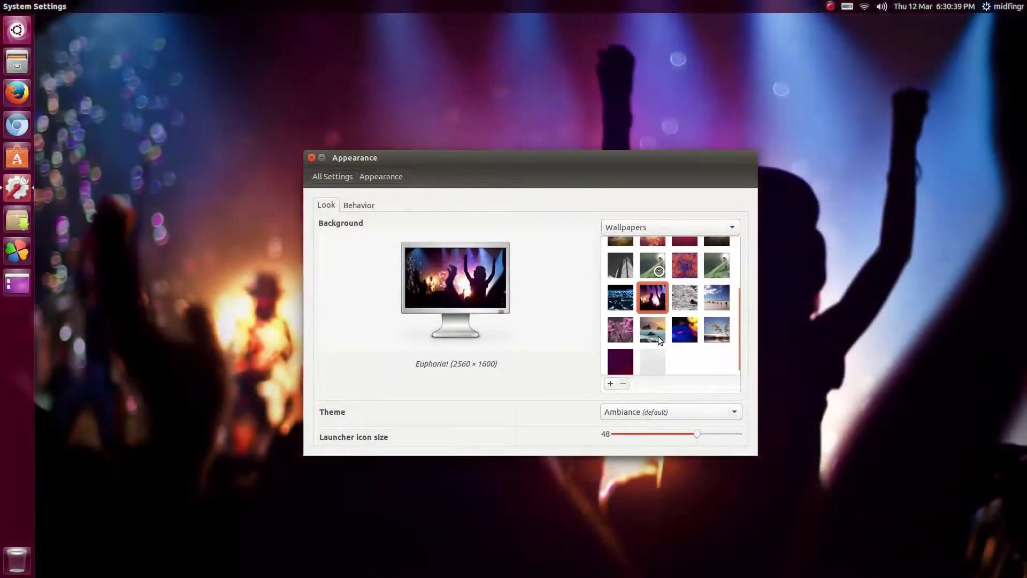
left_click(630, 340)
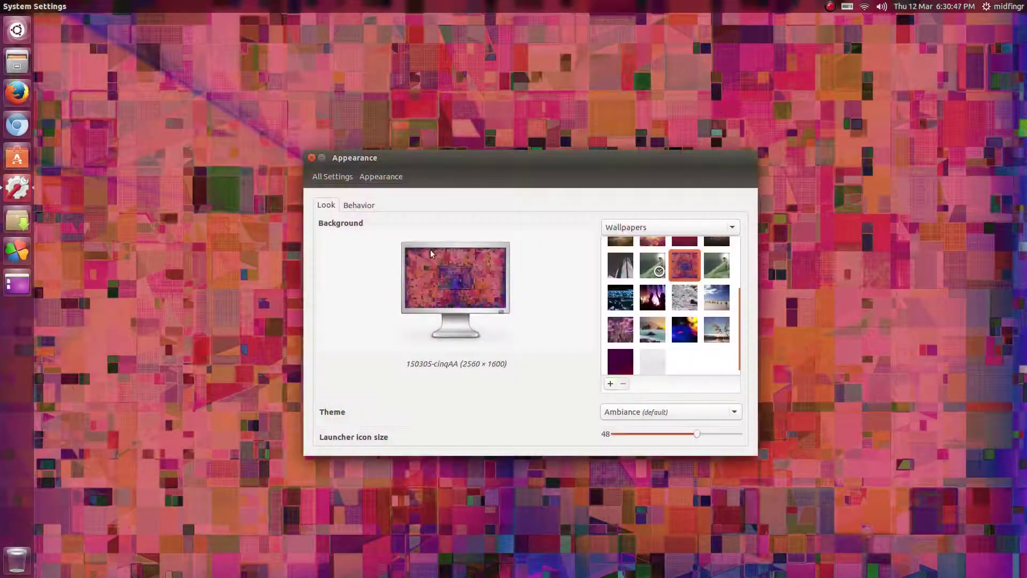
left_click(622, 361)
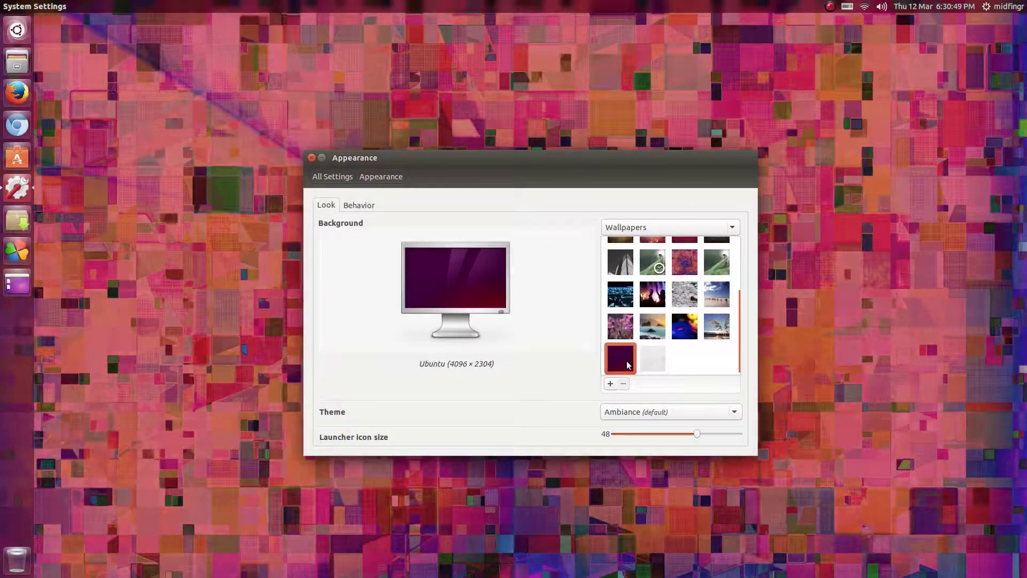
left_click(15, 285)
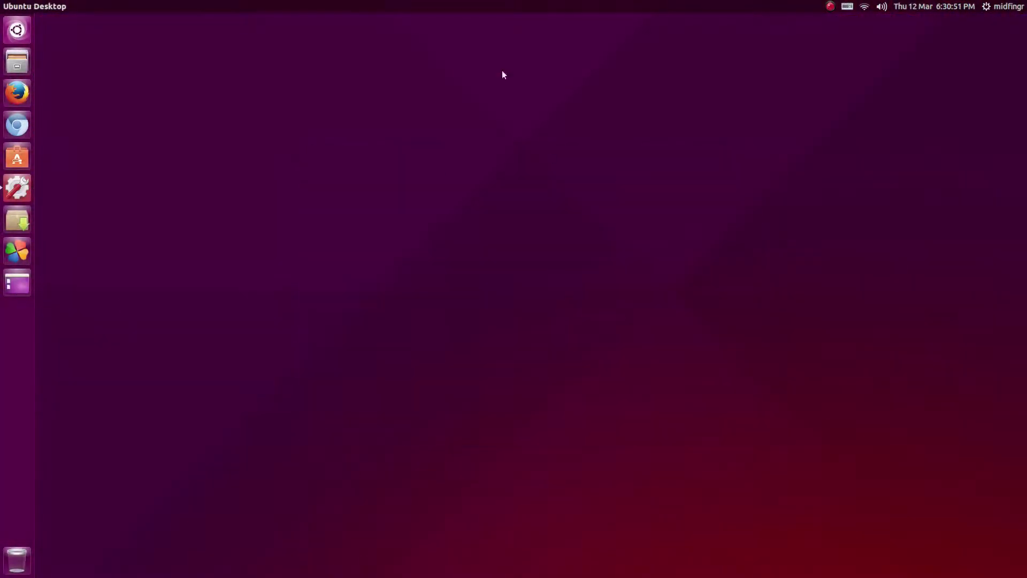
left_click(14, 287)
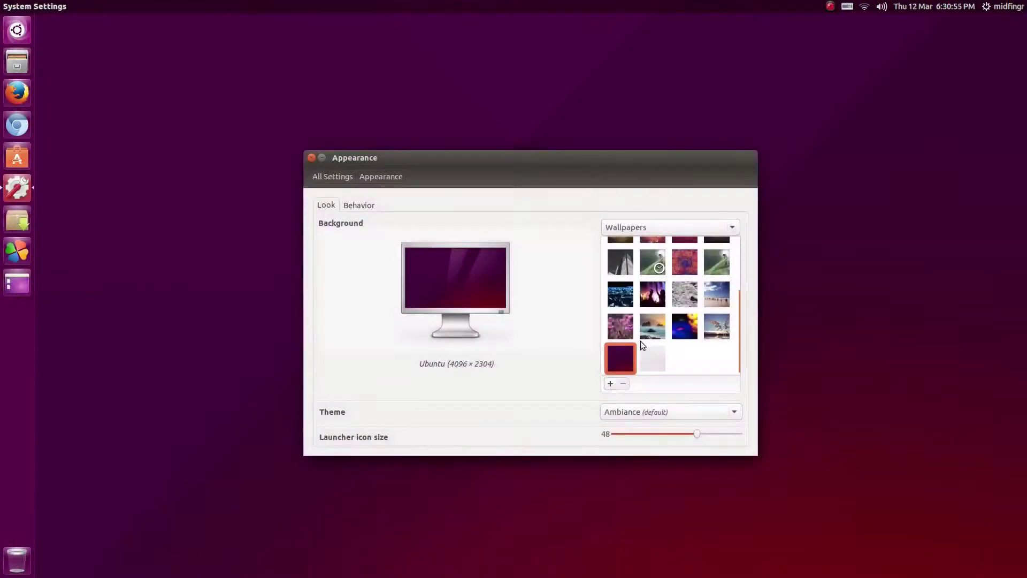
Step: Set the wallpaper to the Tesla image and glance at the Behavior options
left_click(686, 328)
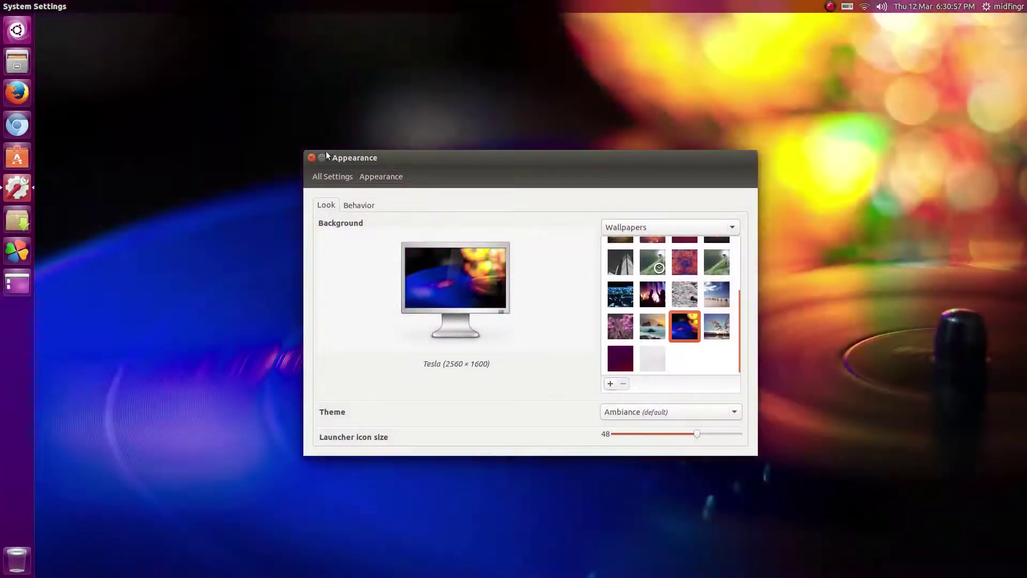
left_click(361, 205)
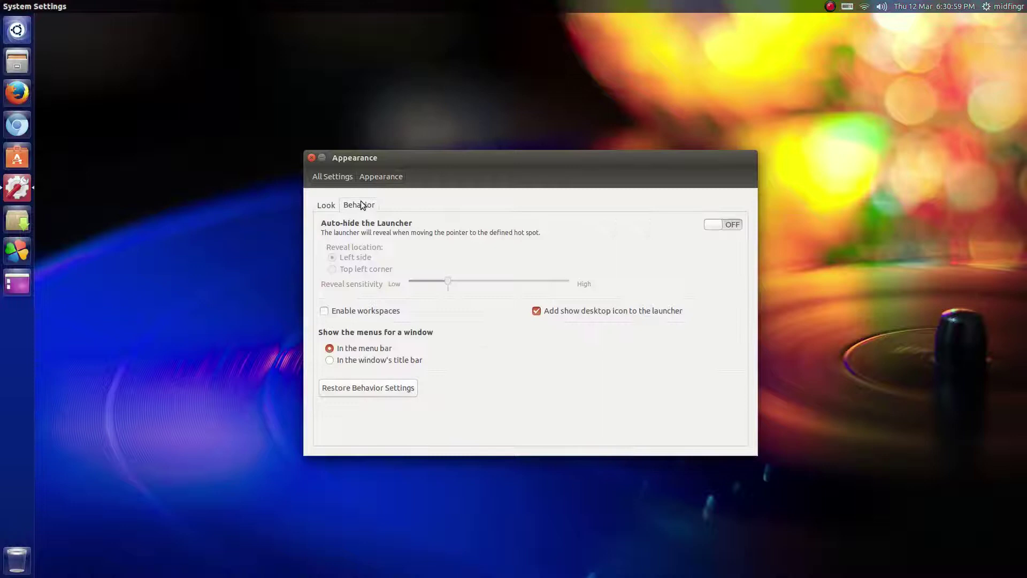
left_click_drag(437, 156, 417, 133)
left_click(311, 182)
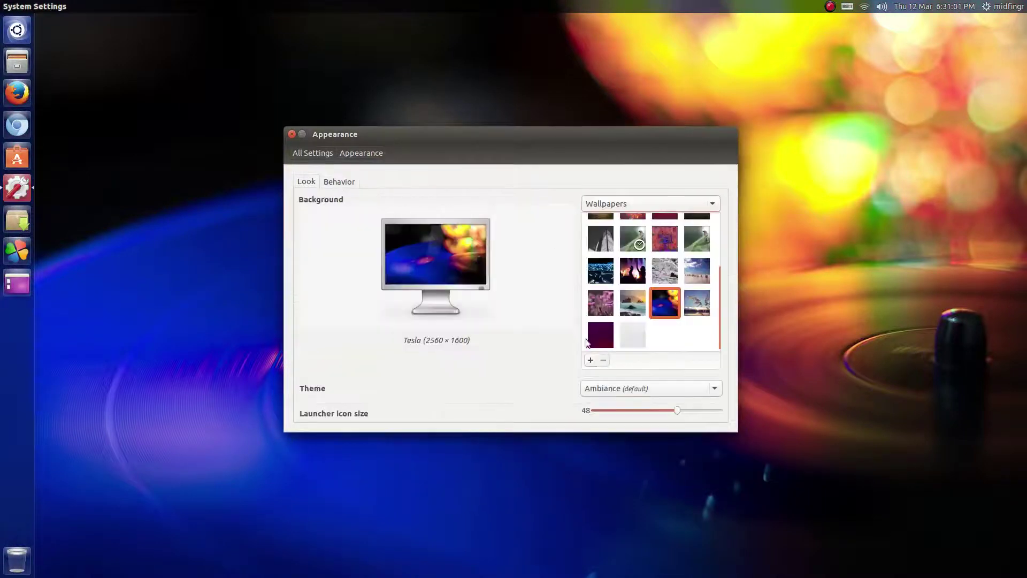
Step: Keep Ambiance as the theme and close the Appearance settings
left_click(623, 387)
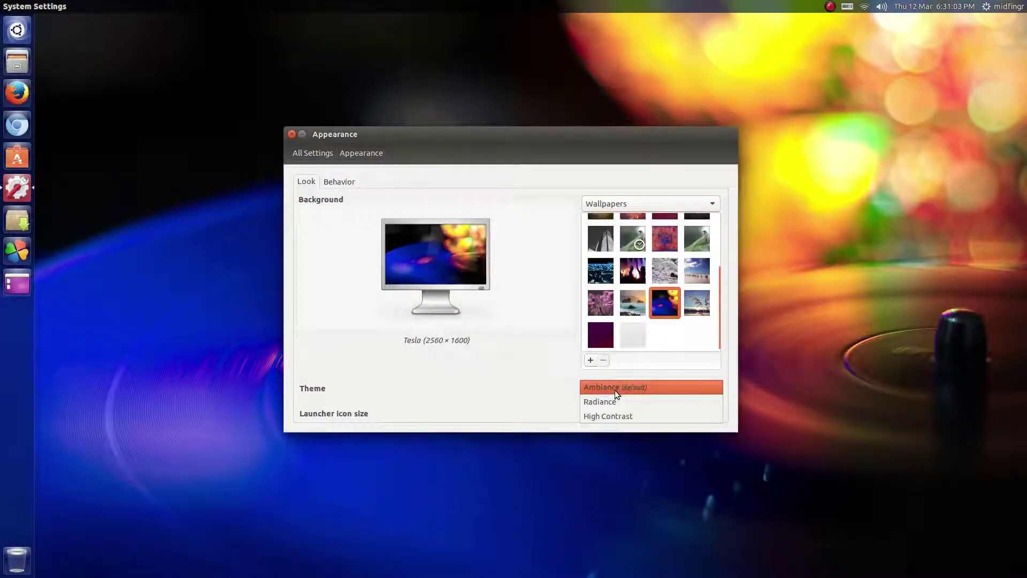
left_click(615, 390)
left_click_drag(492, 134, 460, 35)
left_click(581, 289)
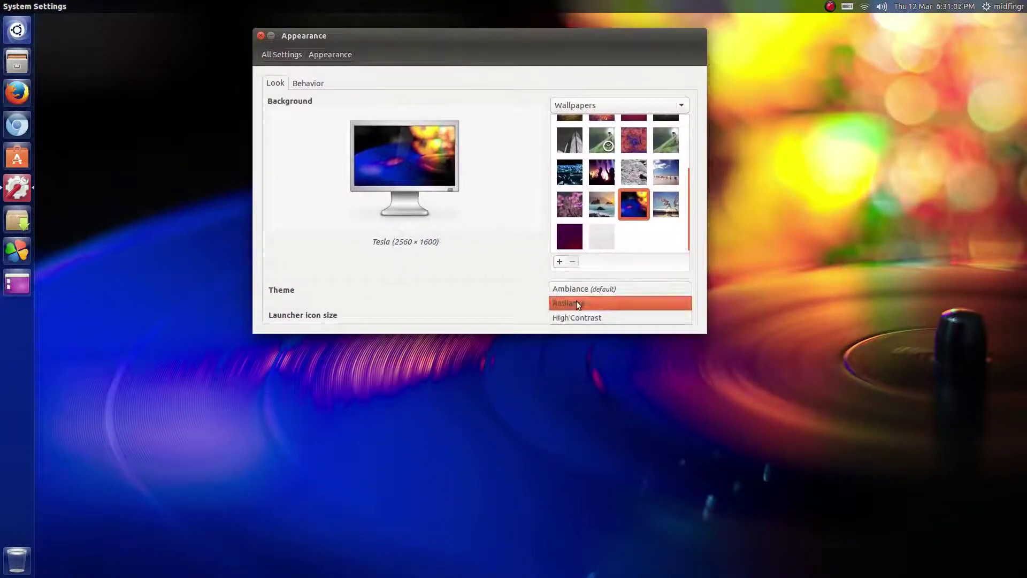
left_click(573, 288)
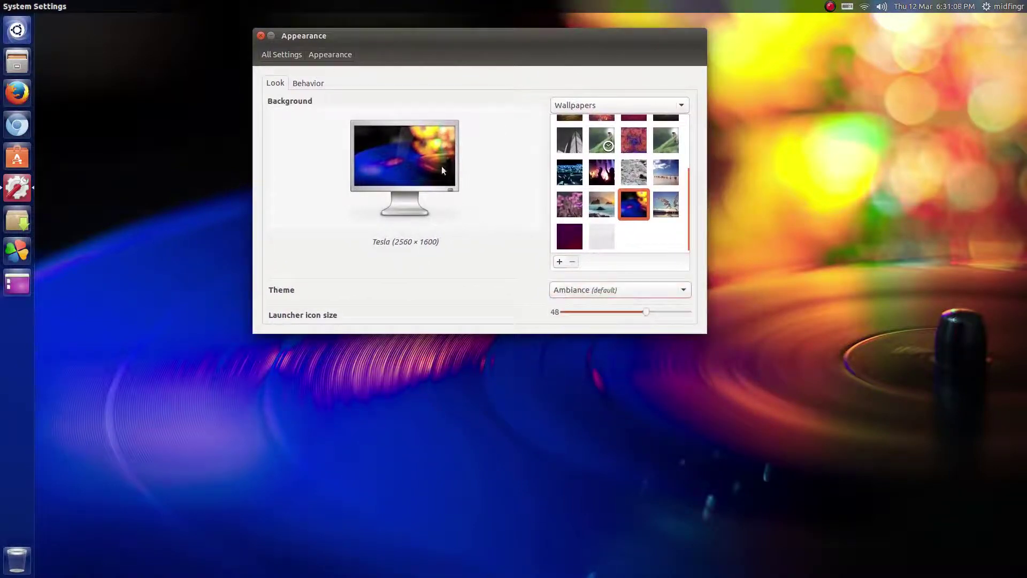
left_click(261, 36)
Step: Launch Unity Tweak Tool from the Dash and browse its Theme icon options
key("super")
type("si")
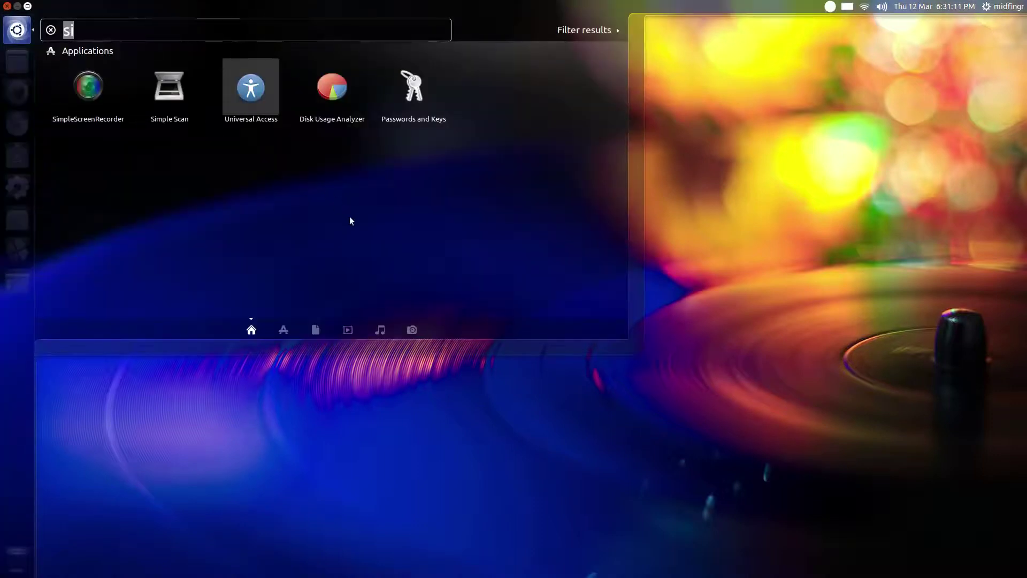
key("BackSpace")
type("tw")
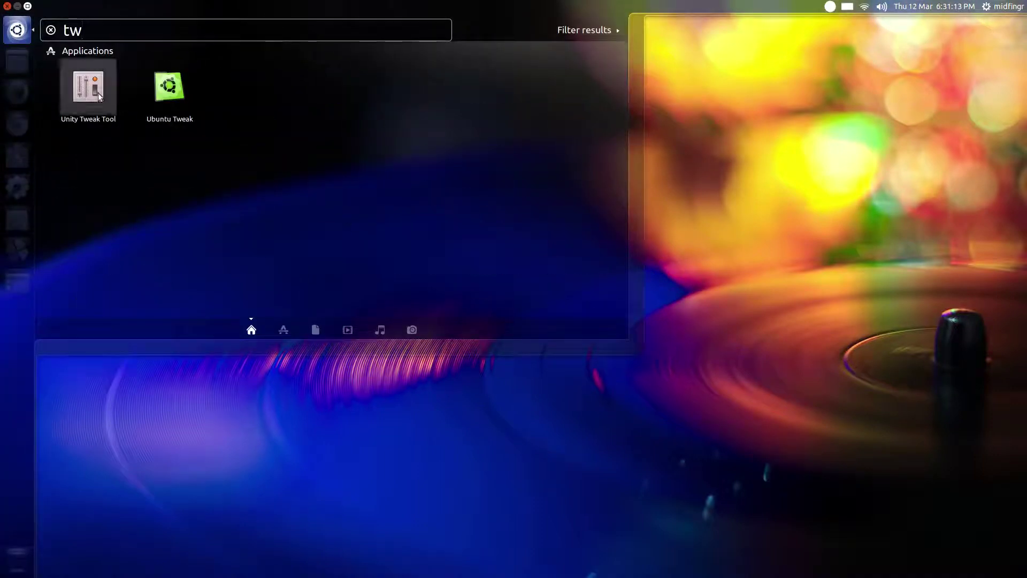
key("Return")
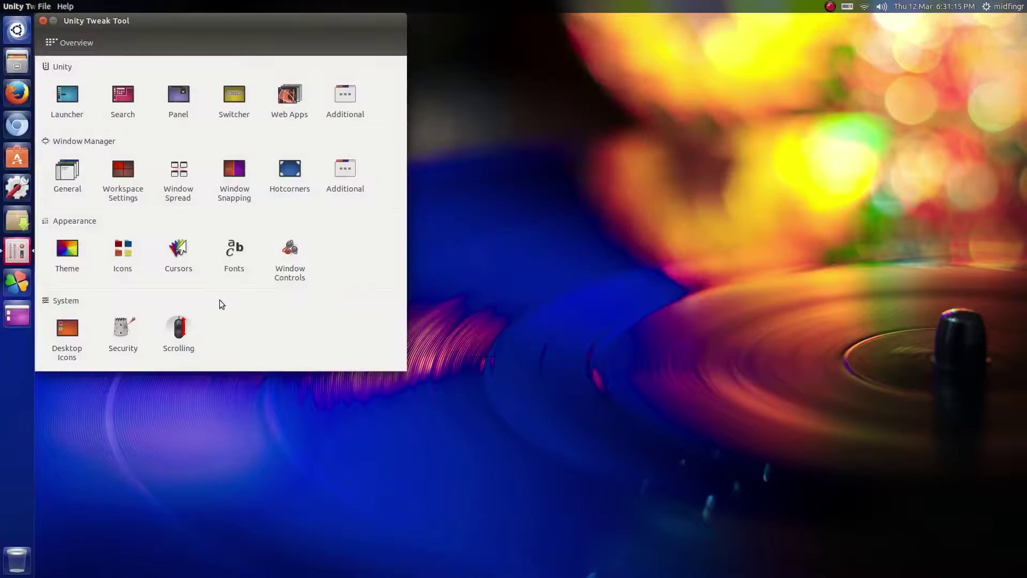
left_click(67, 251)
left_click_drag(270, 20, 546, 69)
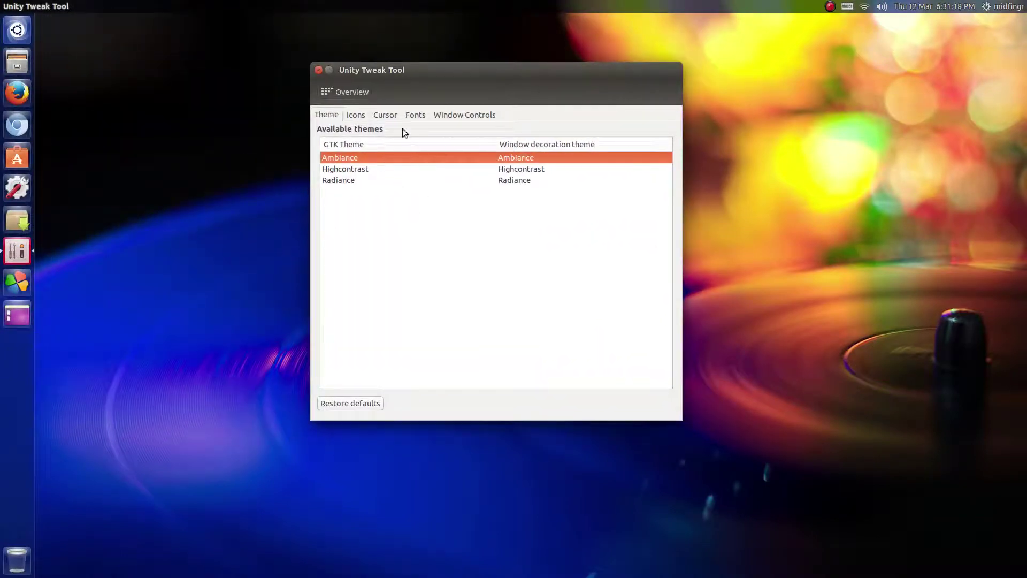
left_click(359, 115)
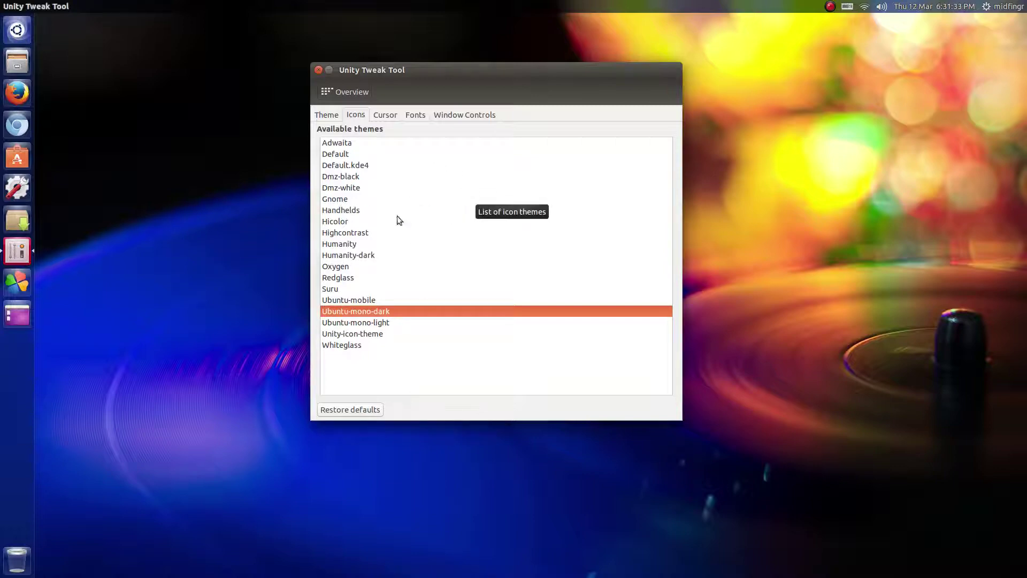
Step: Try Handhelds and Whiteglass cursor themes, settle on Redglass, and launch Firefox
left_click(381, 117)
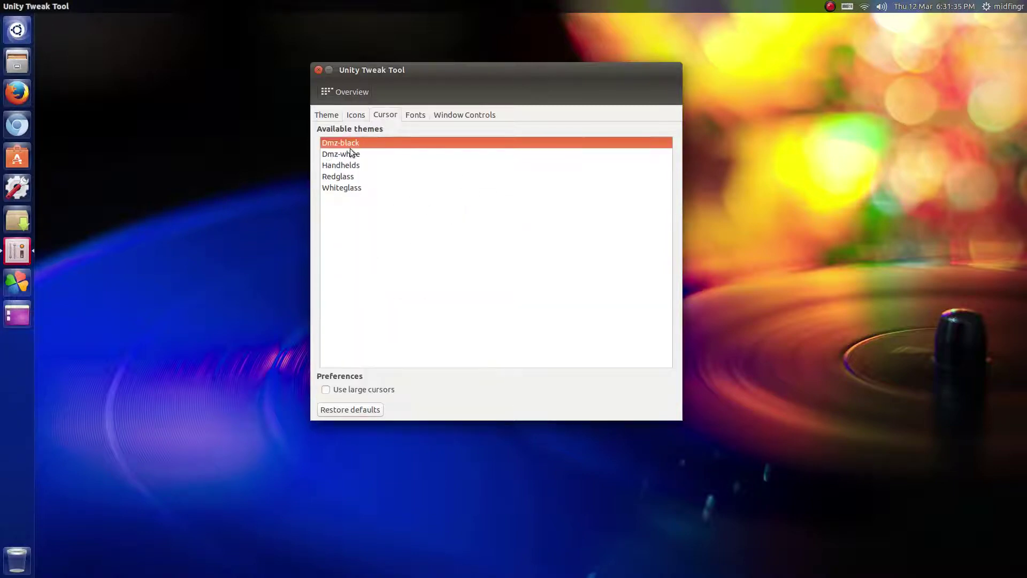
left_click(352, 177)
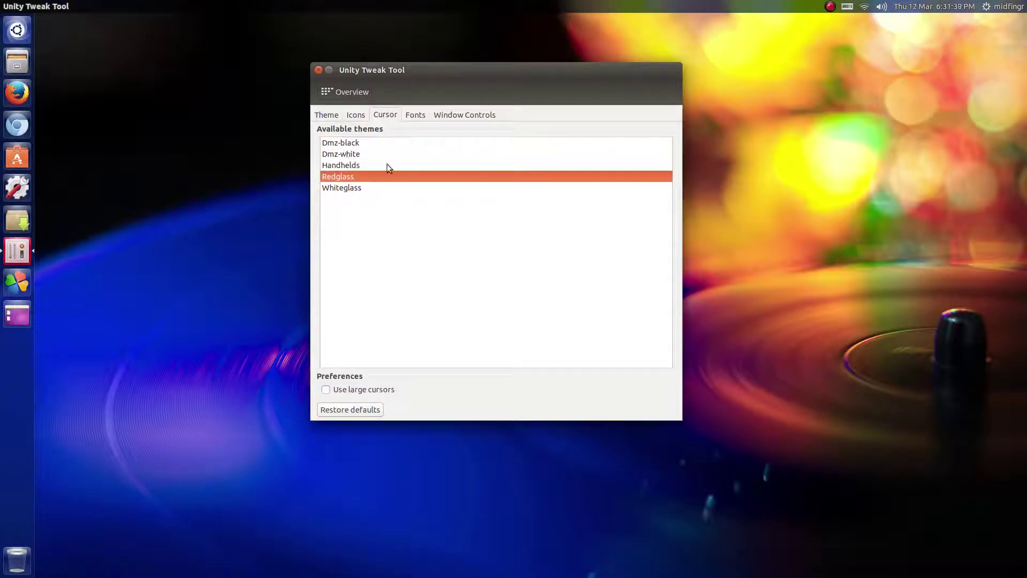
left_click(367, 164)
left_click(335, 189)
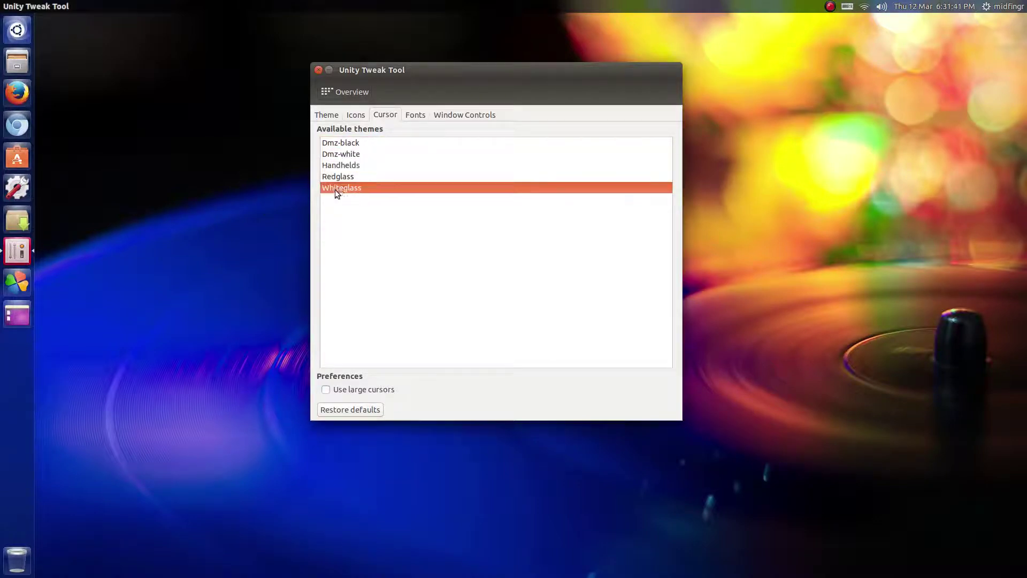
left_click(338, 174)
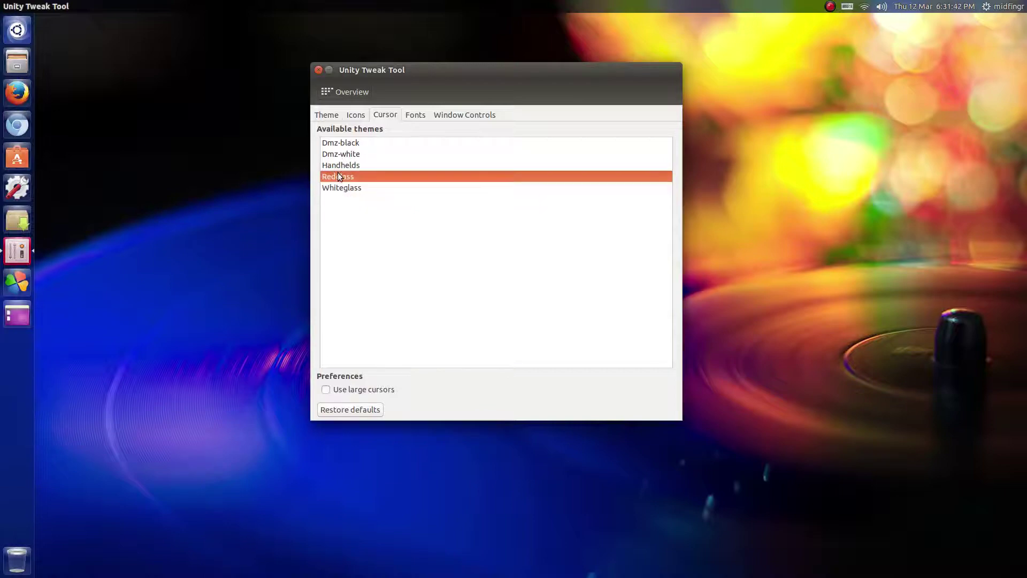
left_click(8, 100)
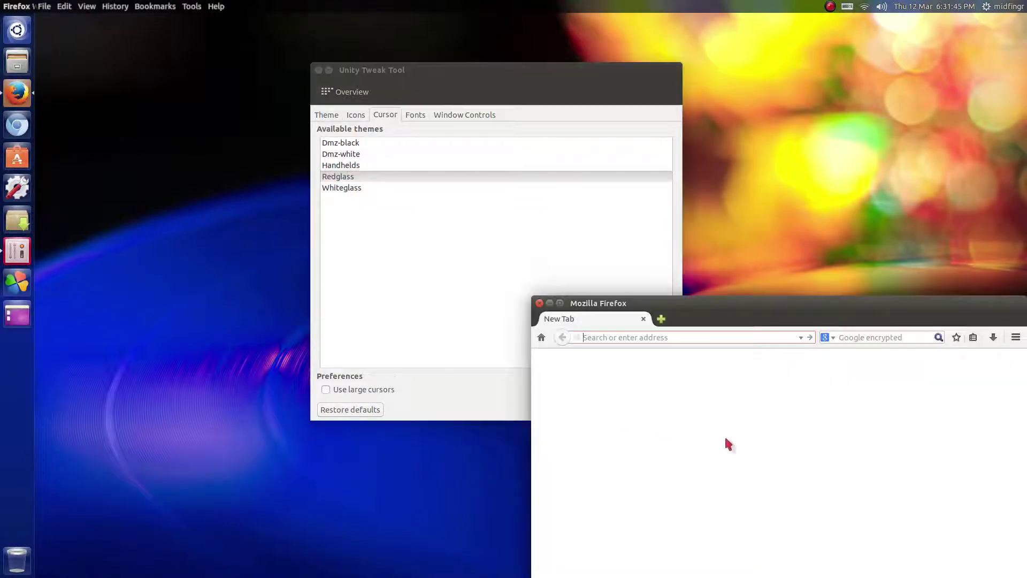
Step: Open and close the Home folder, then switch the cursor theme back to Dmz-black
left_click_drag(741, 313, 581, 121)
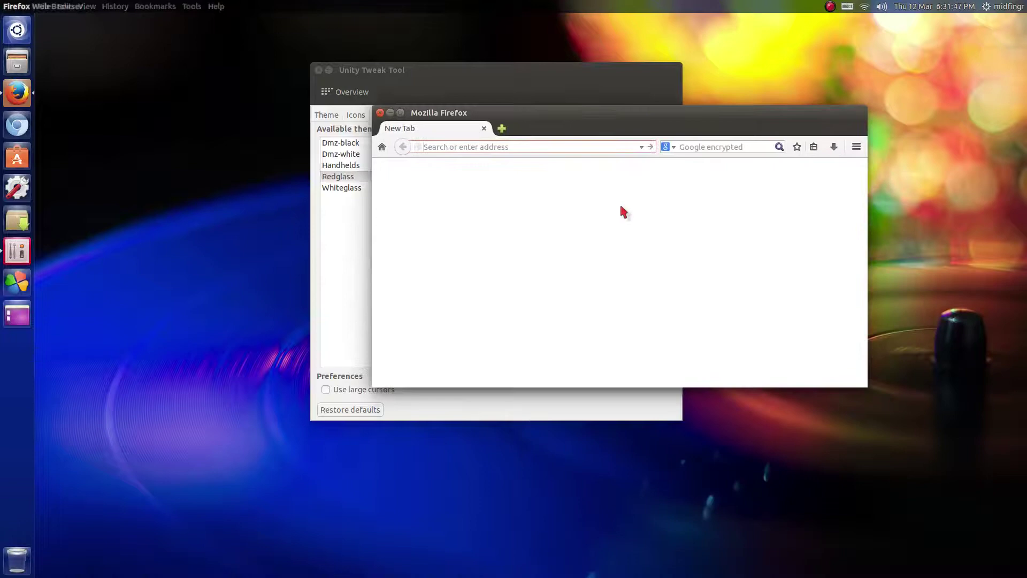
left_click(24, 58)
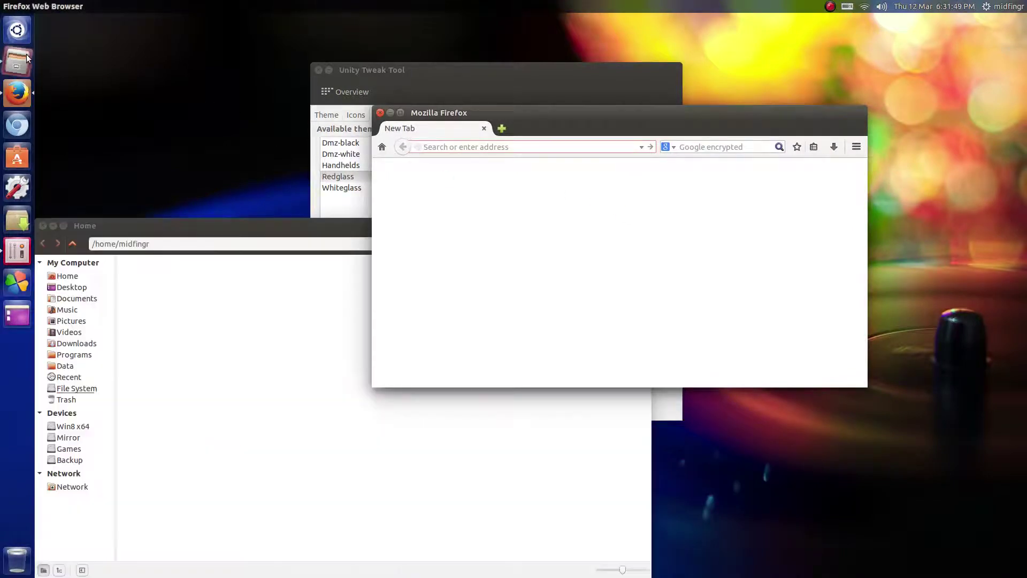
left_click(42, 225)
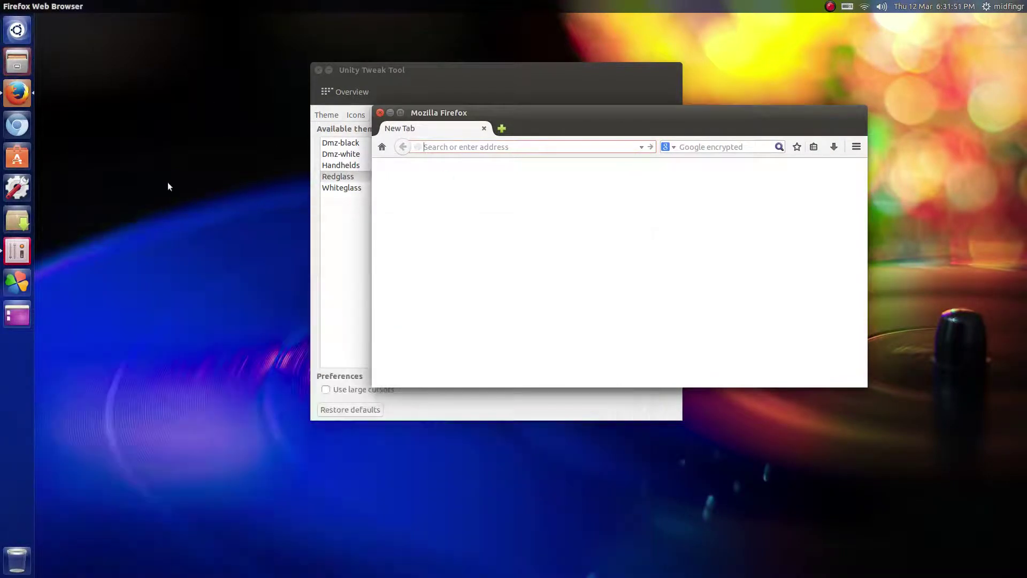
left_click(452, 212)
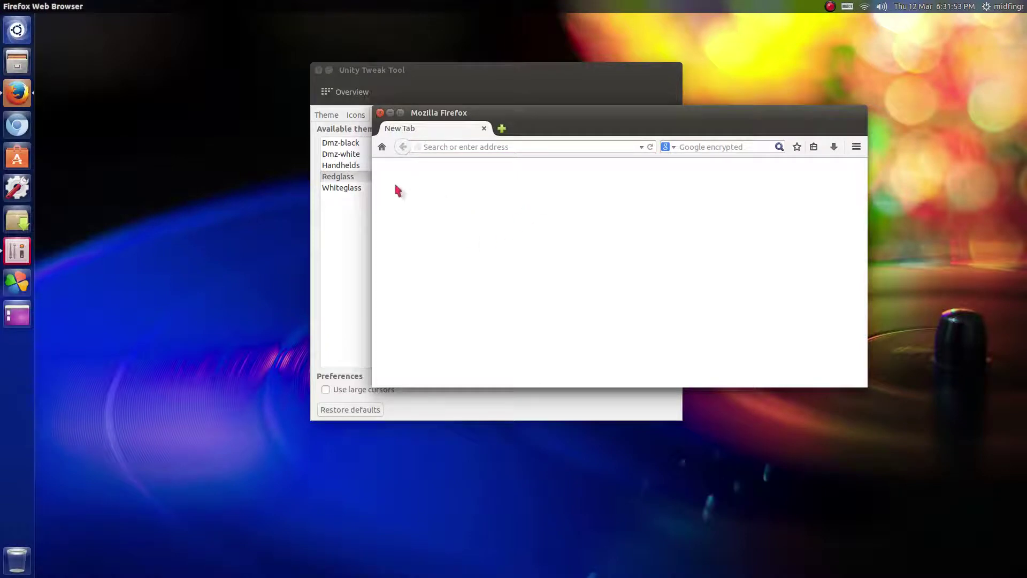
left_click(348, 142)
Step: Close Firefox and return Unity Tweak Tool to its Overview page
left_click(822, 253)
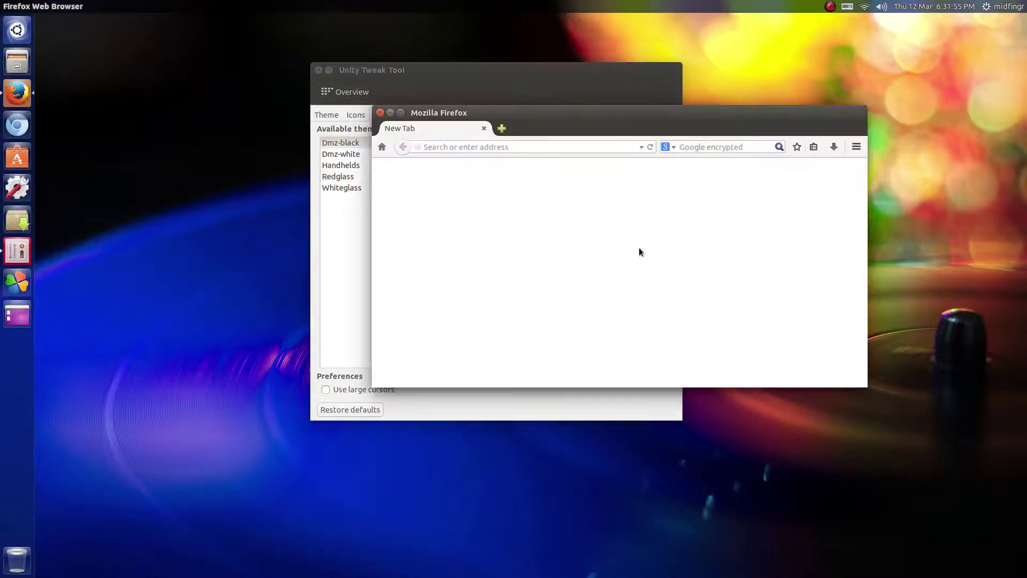
left_click(380, 112)
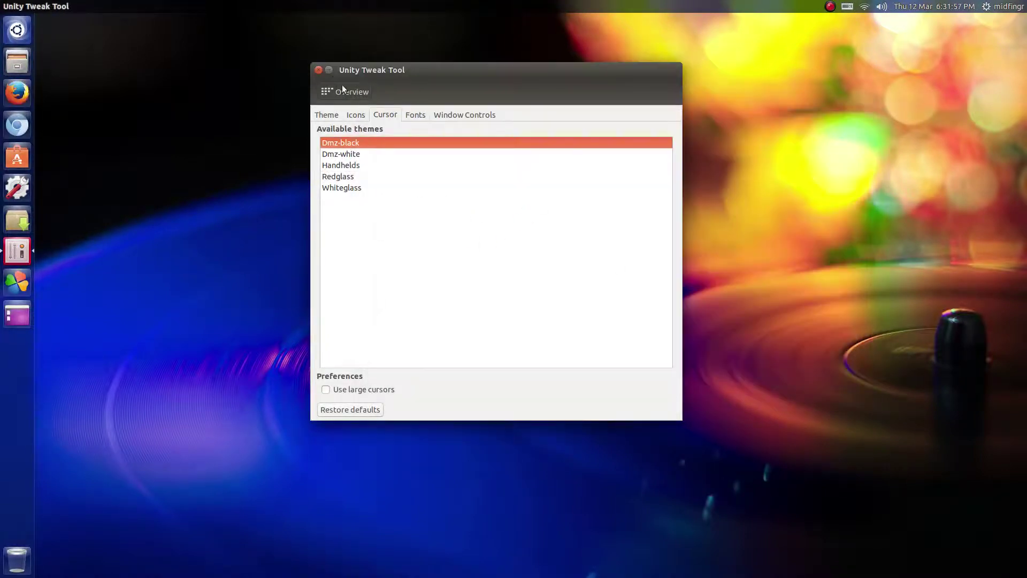
left_click(323, 113)
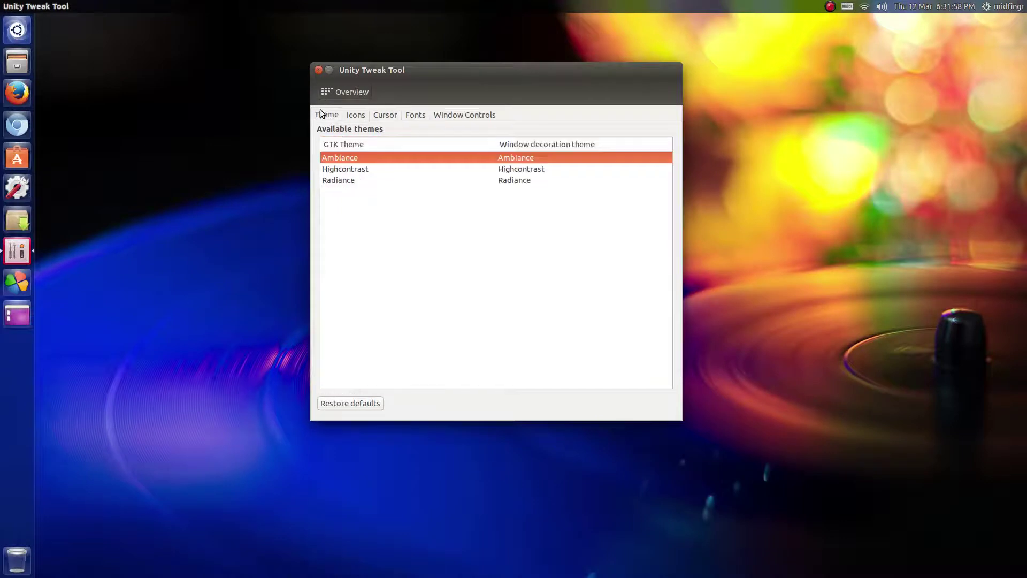
left_click(355, 91)
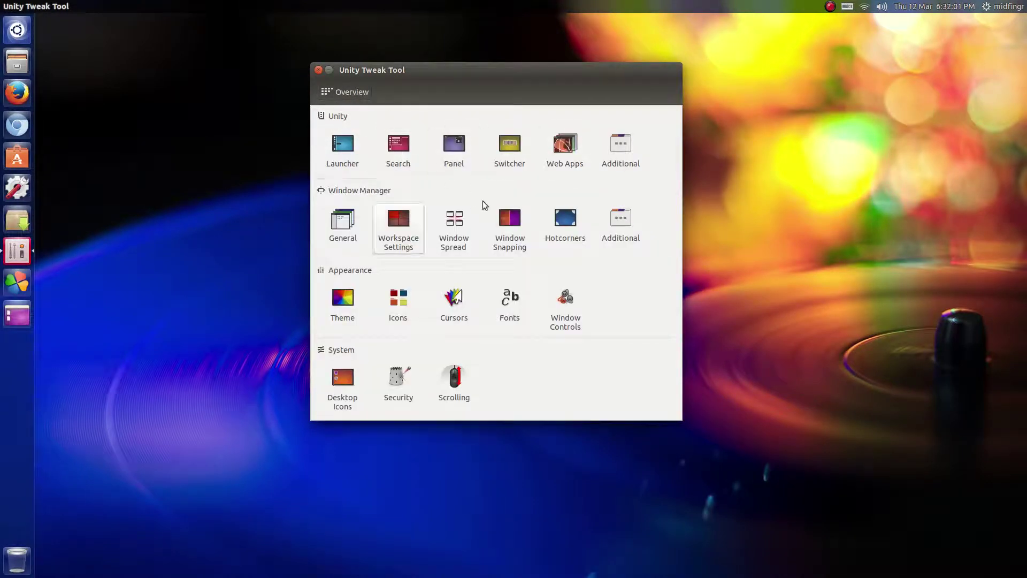
Step: Review the Panel settings and the Window Spread hot corner, then close Unity Tweak Tool
left_click(455, 152)
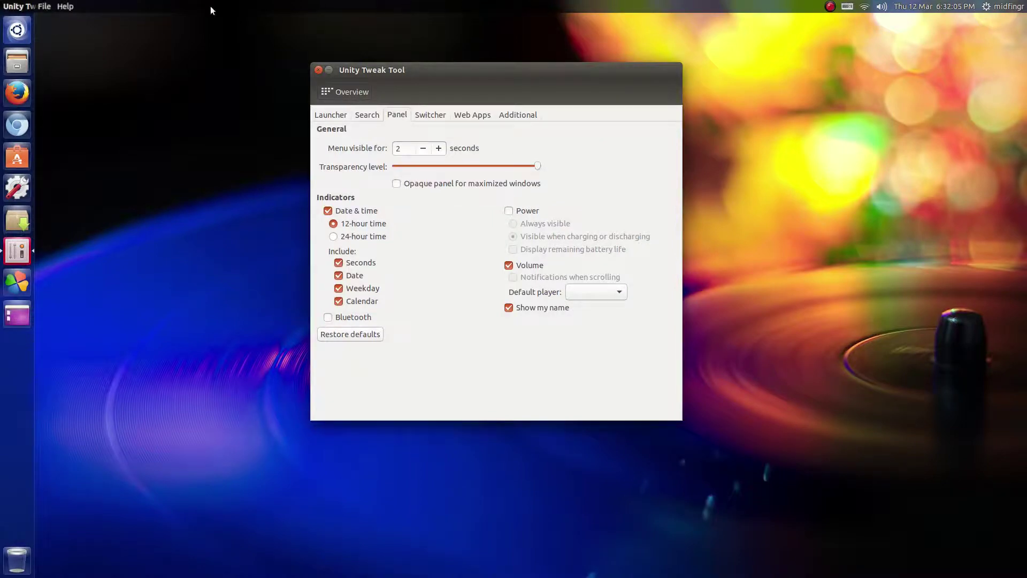
mouse_move(1024, 14)
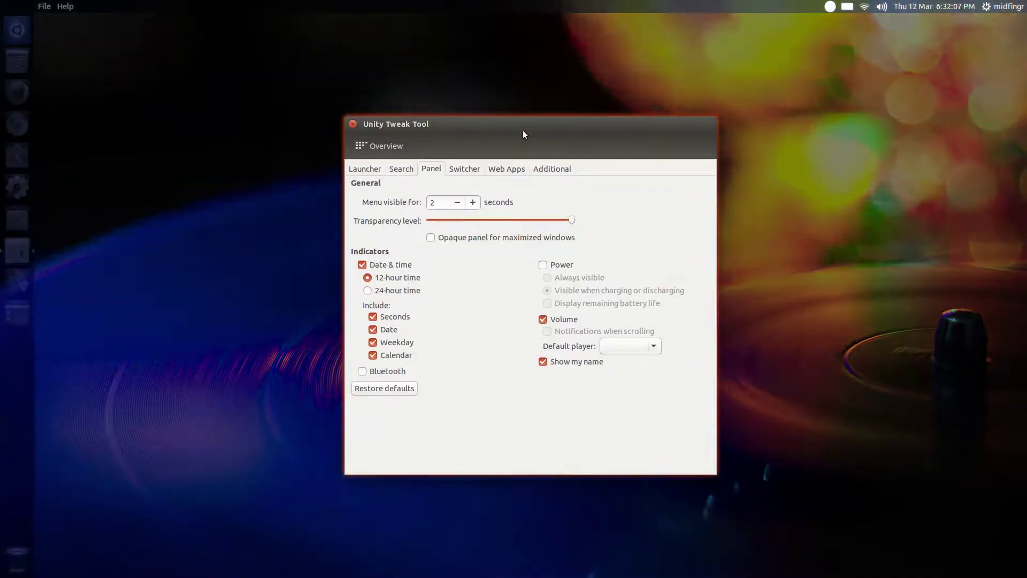
left_click(522, 130)
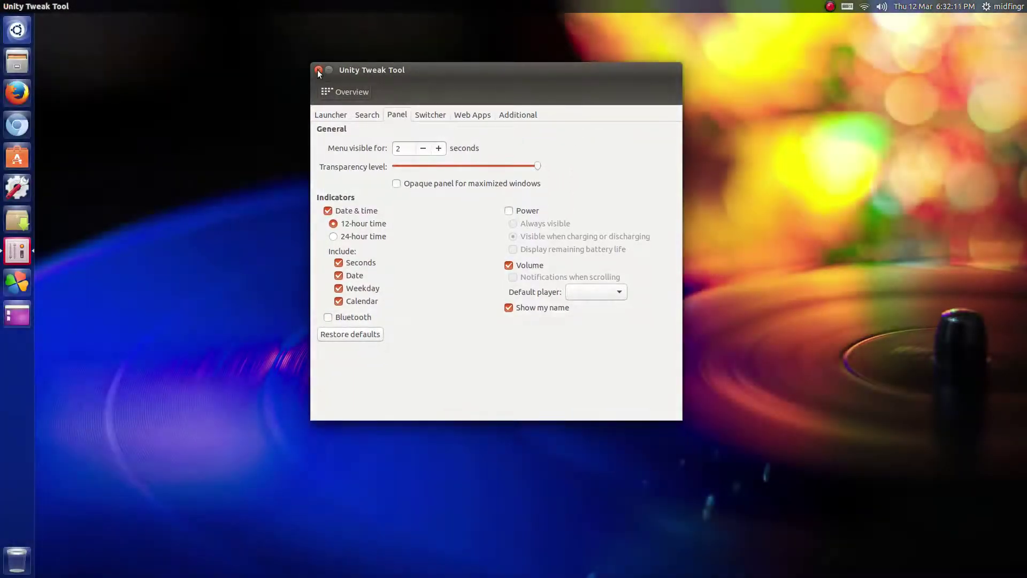
left_click(318, 70)
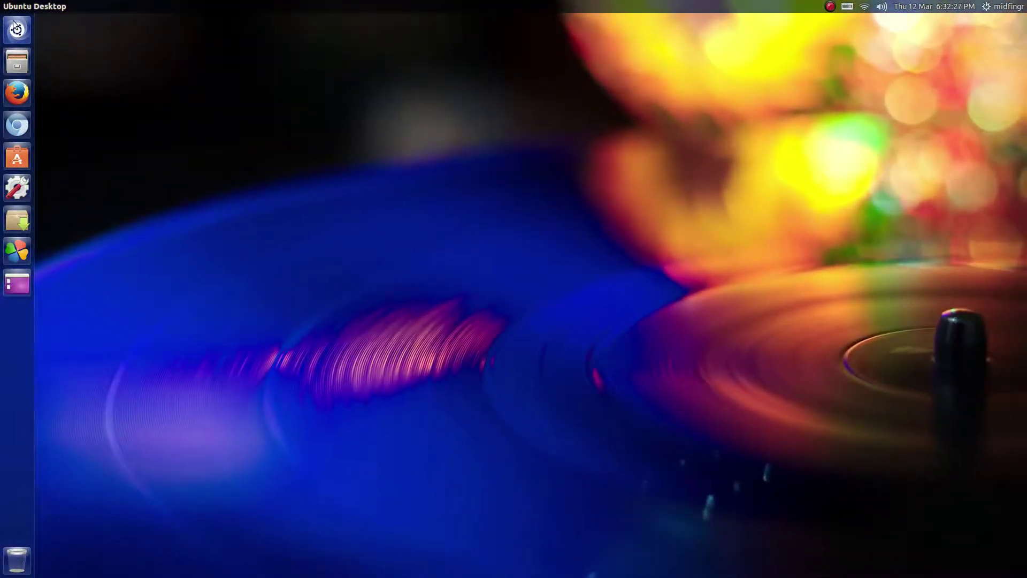
Step: Launch CompizConfig Settings Manager via the Dash ('co') and open Enhanced Zoom Desktop
key("super")
type("co")
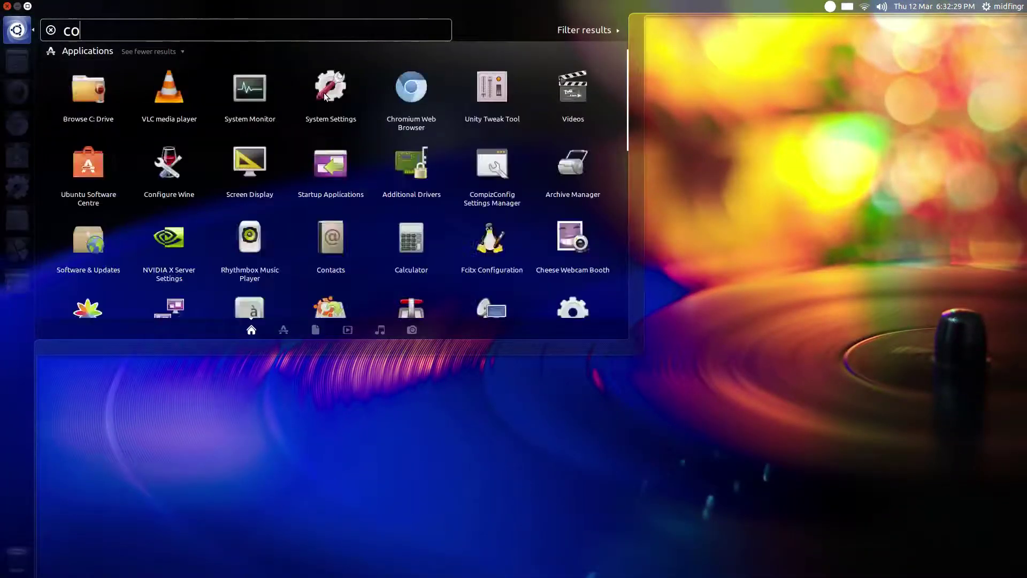
key("Right")
key("Return")
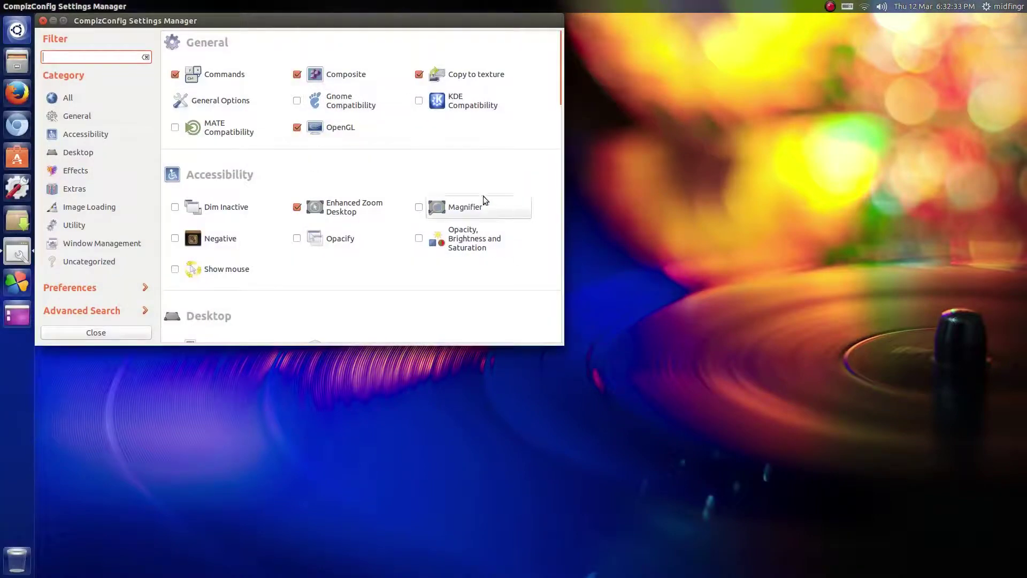
left_click(346, 207)
Step: Zoom the desktop magnifier in and out with Shift+scroll
scroll(368, 127, "up", 5)
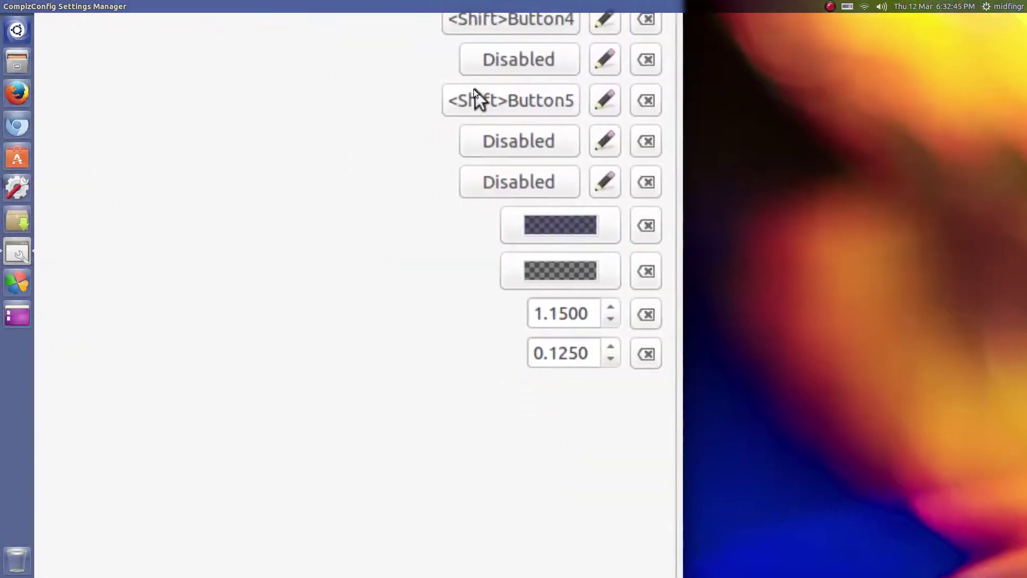
scroll(359, 104, "down", 3)
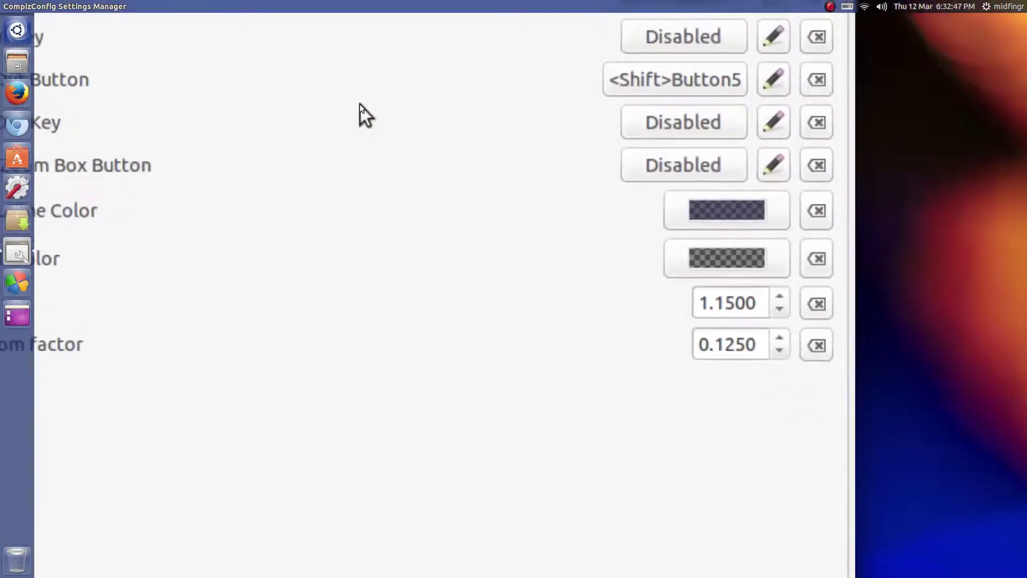
scroll(359, 104, "up", 3)
scroll(510, 283, "down", 3)
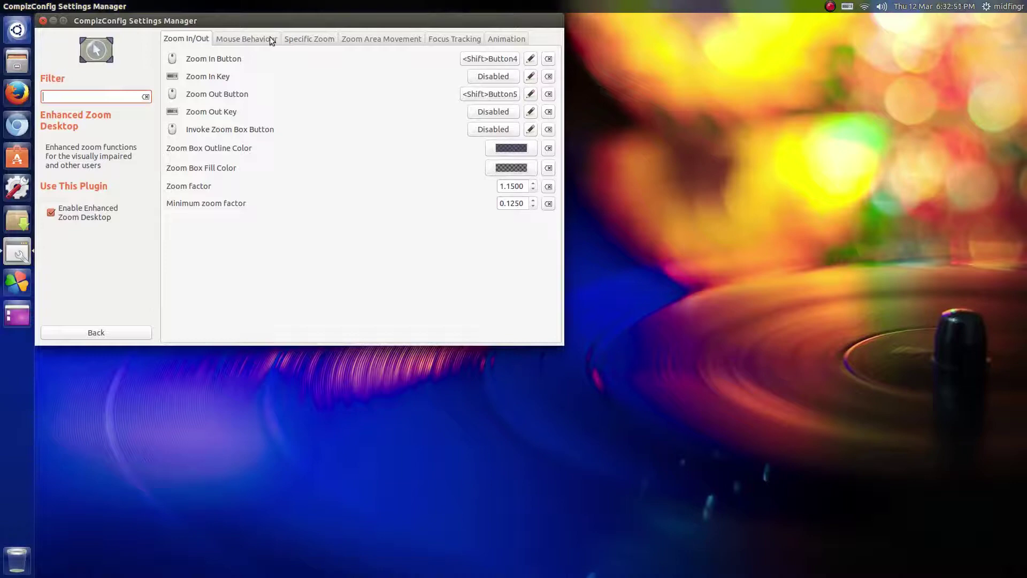
left_click_drag(282, 26, 426, 86)
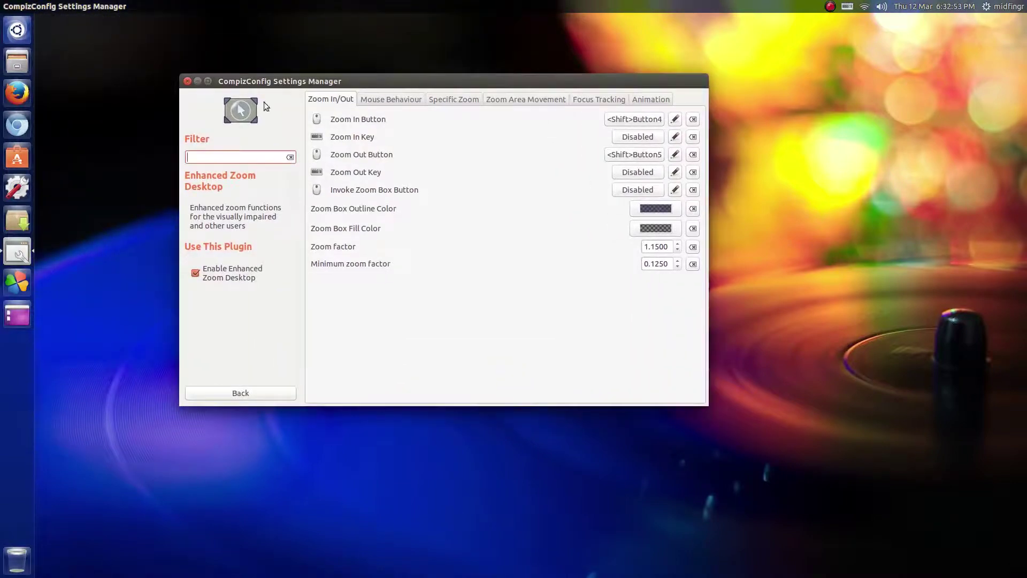
Step: Close the CompizConfig Settings Manager window with its close button
left_click(188, 81)
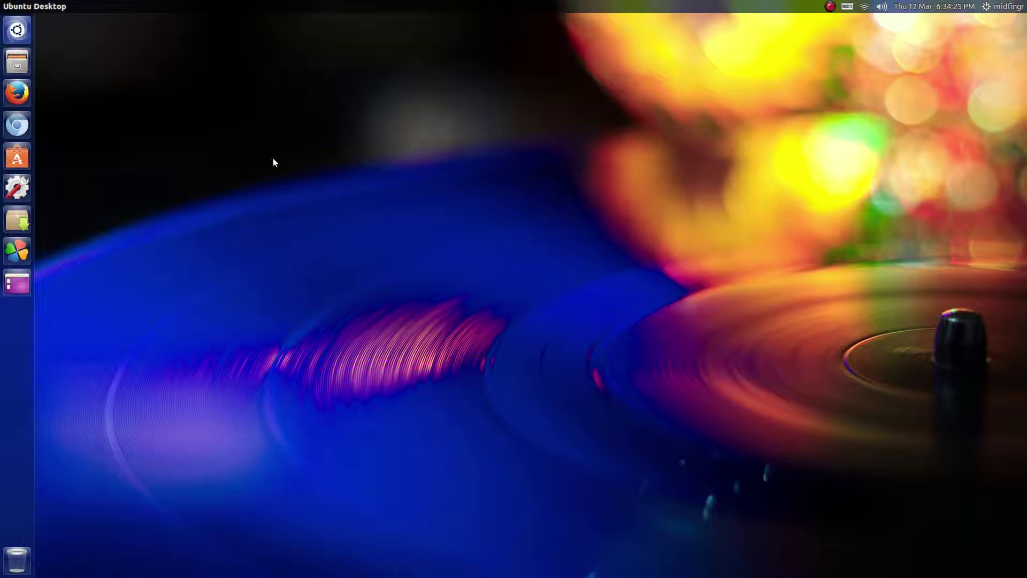
Step: Open a terminal and run systemd-analyze, showing a 9.812s boot time
key("ctrl+alt+t")
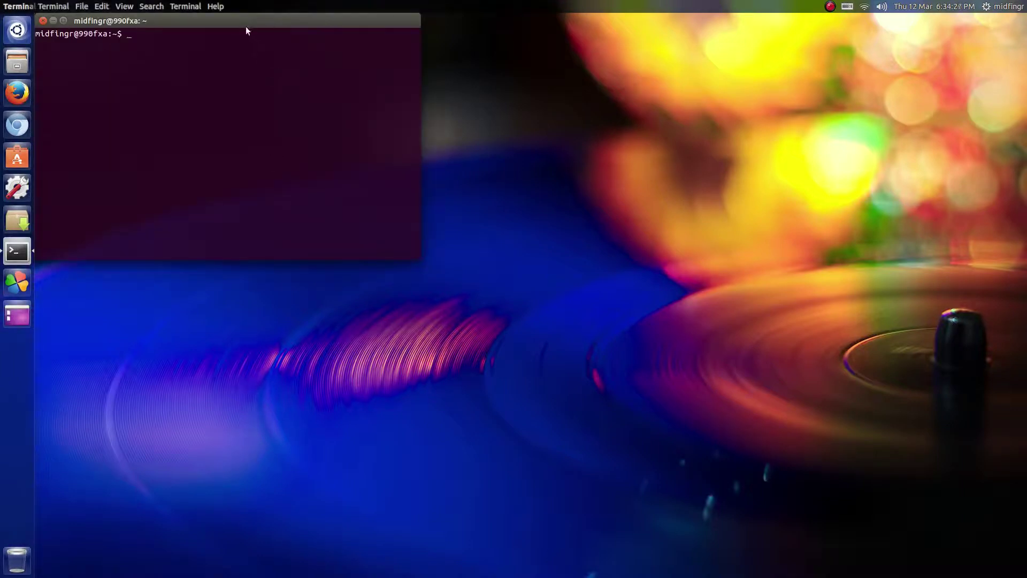
left_click_drag(241, 21, 527, 190)
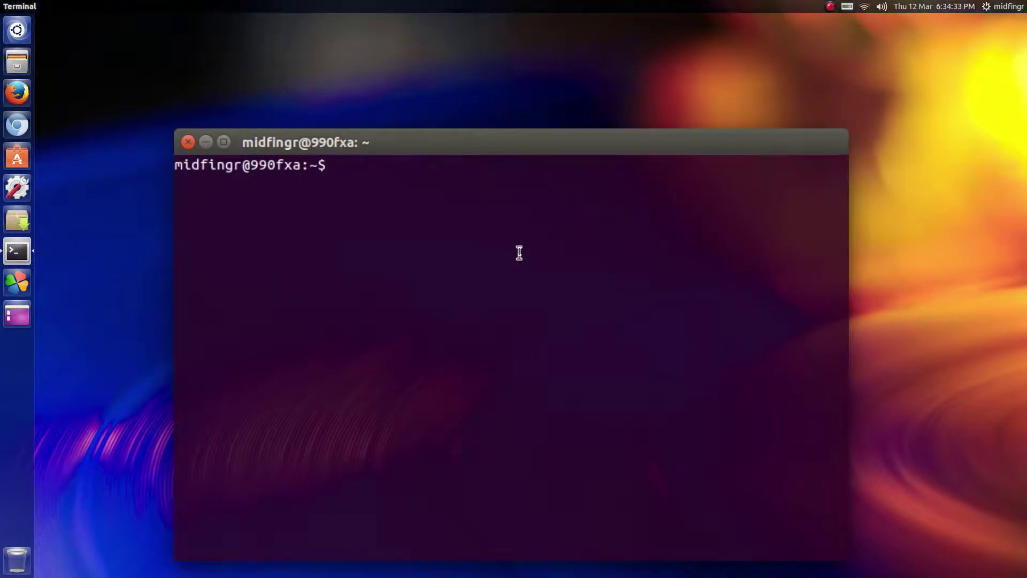
type("systemd-analyze")
key("Return")
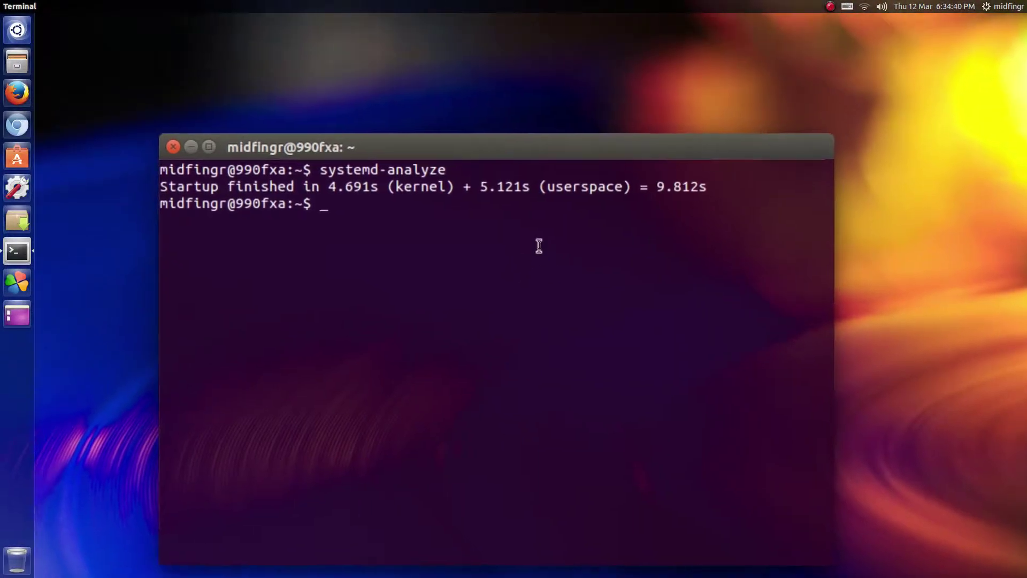
Step: Run systemd-analyze blame to list per-service startup times, then quit and clear the screen
type("blame")
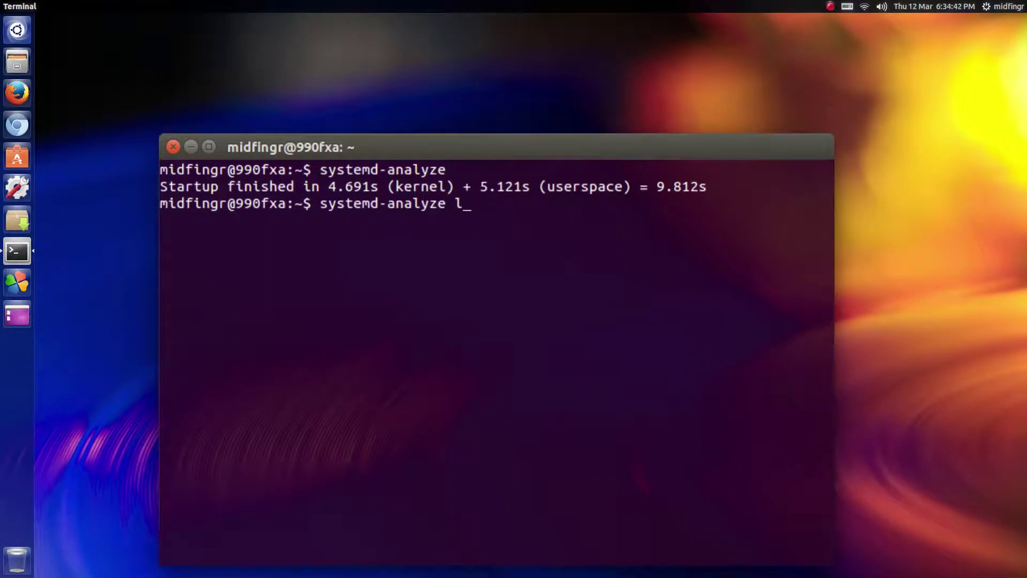
key("Return")
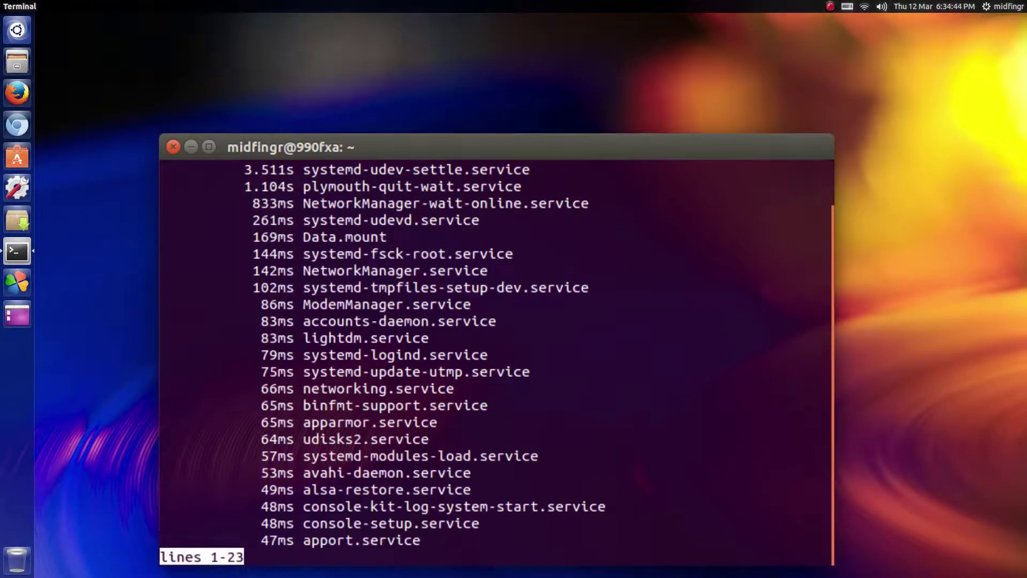
scroll(496, 347, "up", 1)
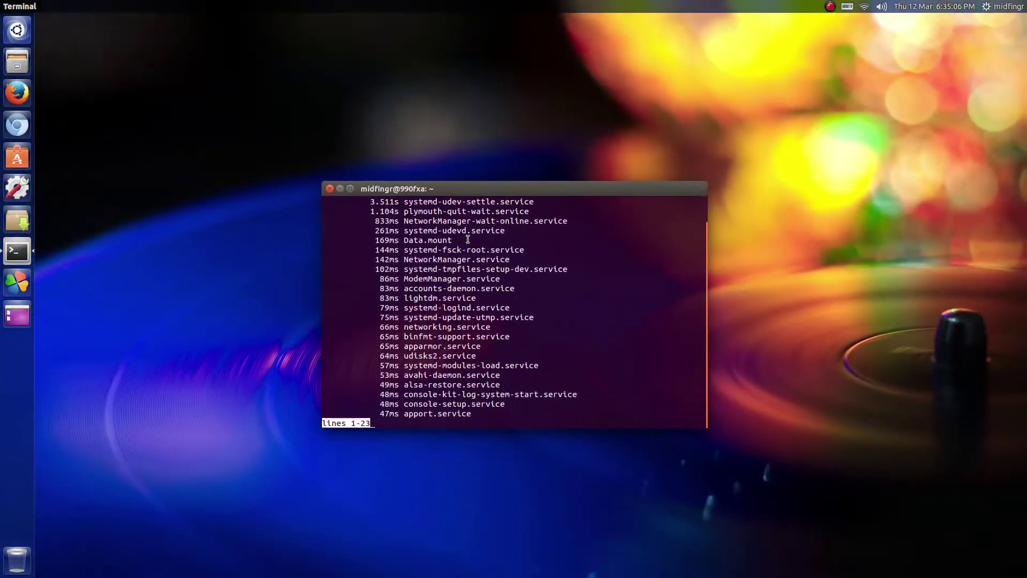
key("q")
key("ctrl+l")
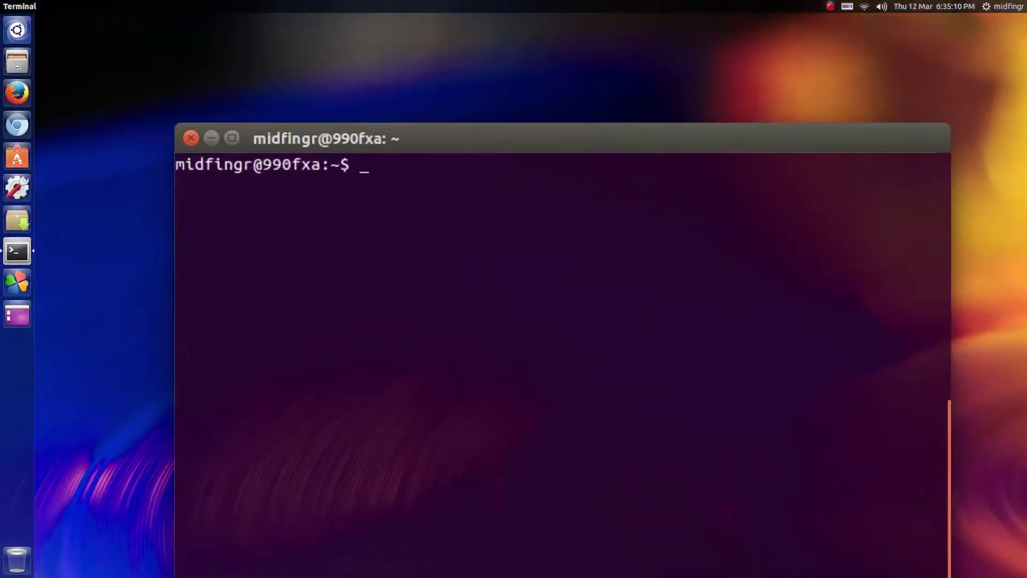
Step: Run journalctl --disk-usage, which reports 8.0M for archived and active journals
type("jour")
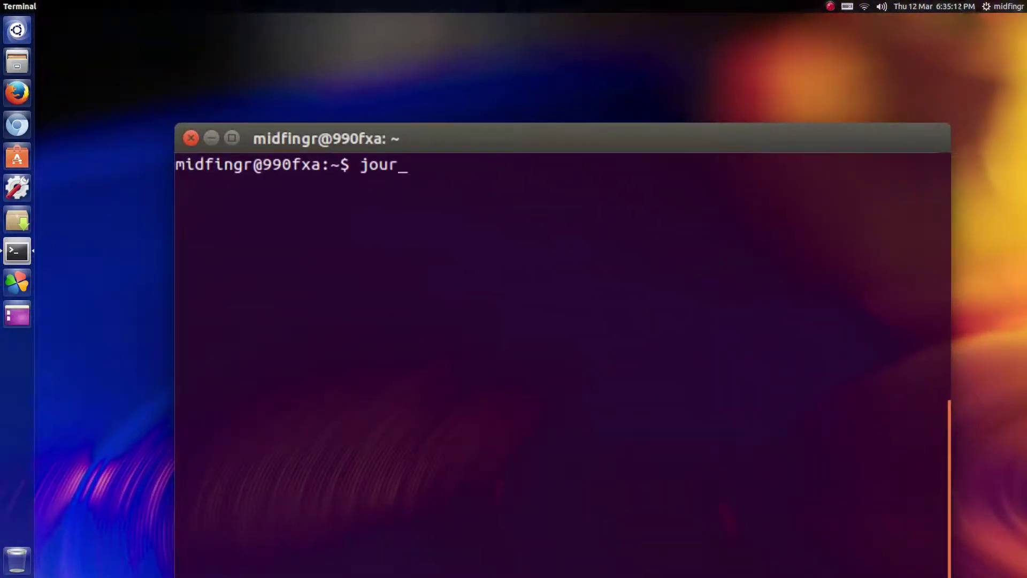
key("Tab")
type("--dis")
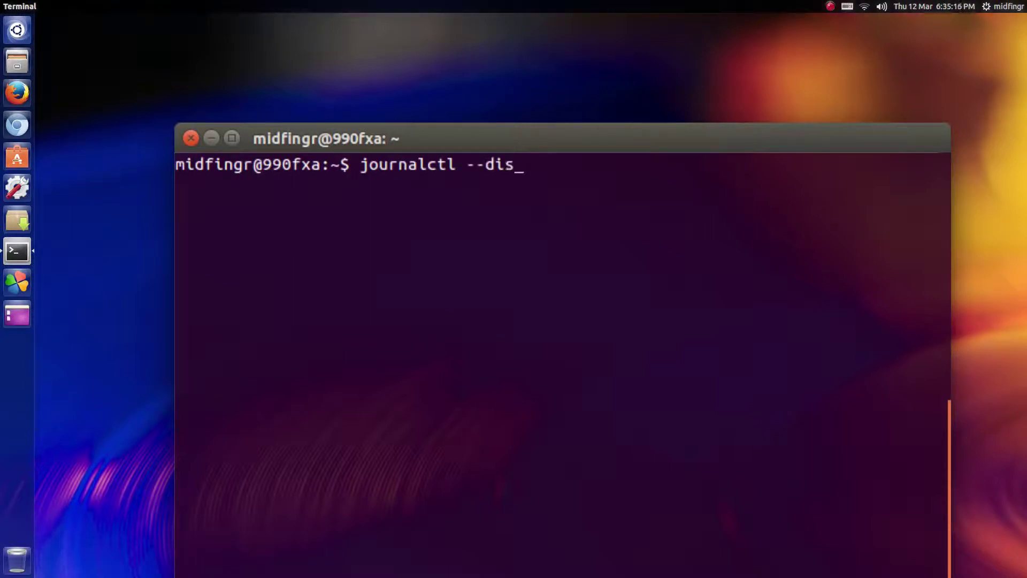
key("Tab")
key("Return")
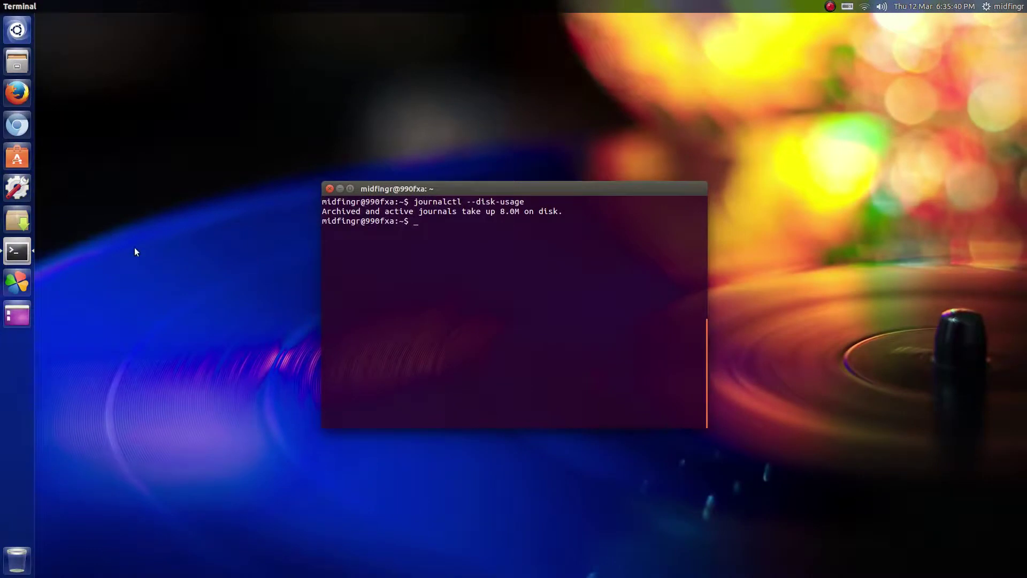
Step: Click the empty desktop to take focus off the Terminal window
left_click(134, 251)
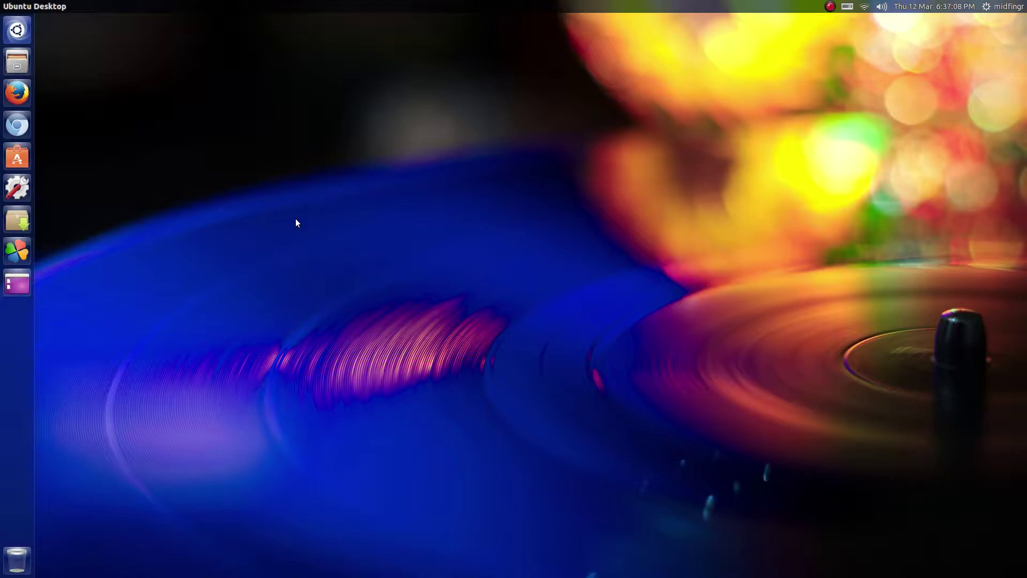
Step: Launch HandBrake from a Dash search for 'ha', after an initial 'auda' search
key("super")
type("auda")
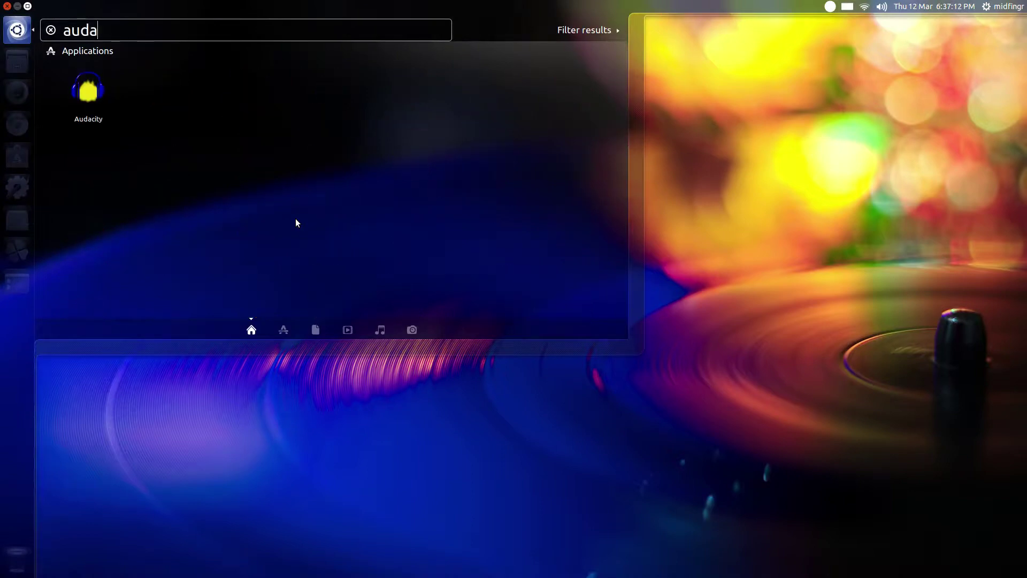
key("Return")
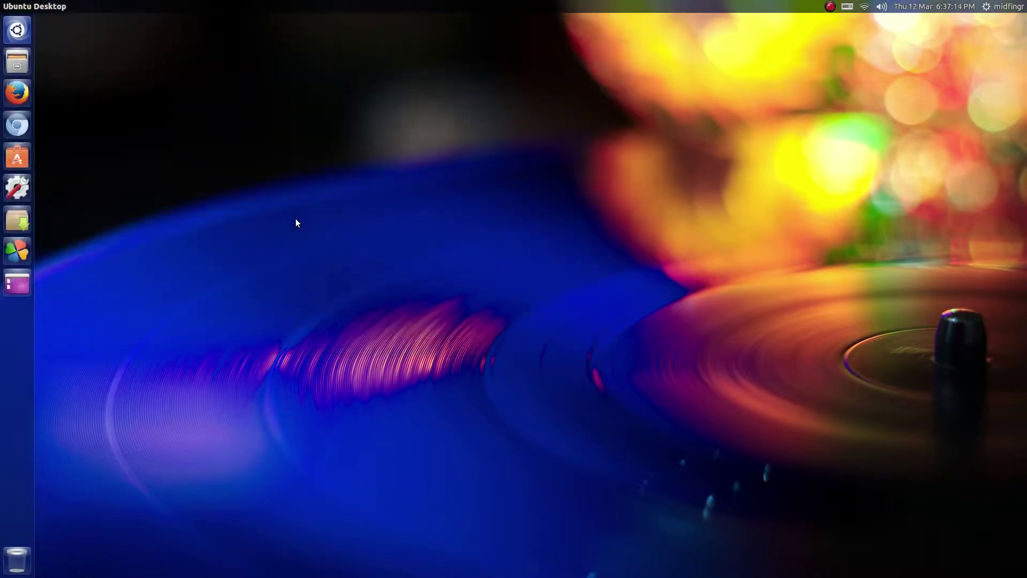
key("super")
type("ha")
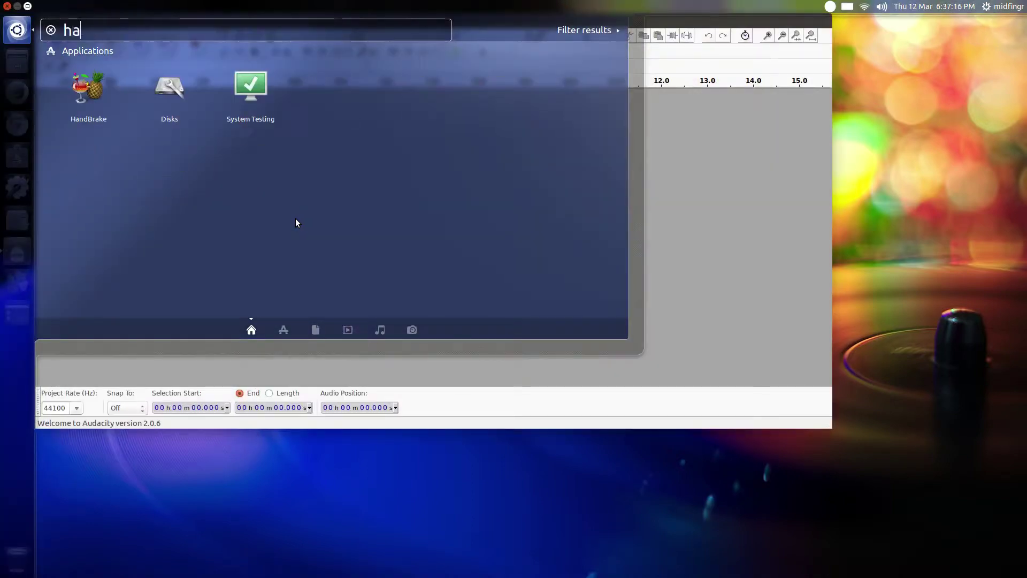
key("Escape")
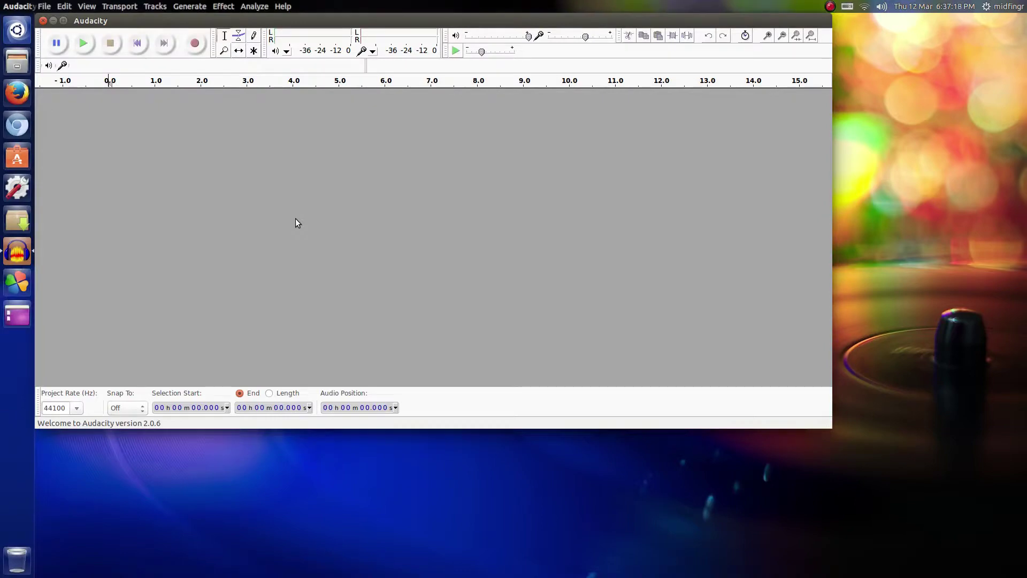
Step: Launch Kdenlive and VLC media player from Dash searches for 'kde' and 'v'
key("super")
type("kde")
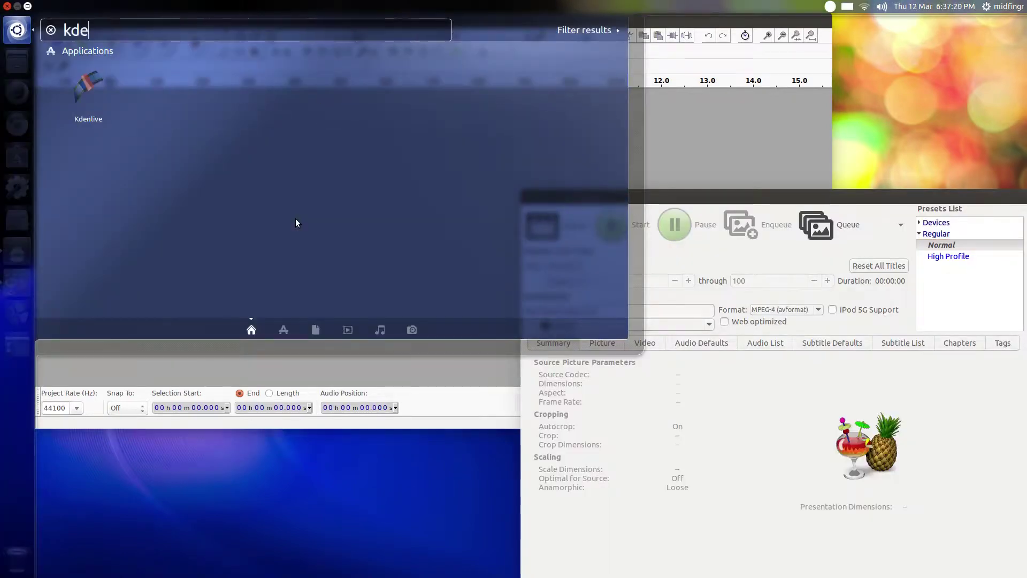
key("Return")
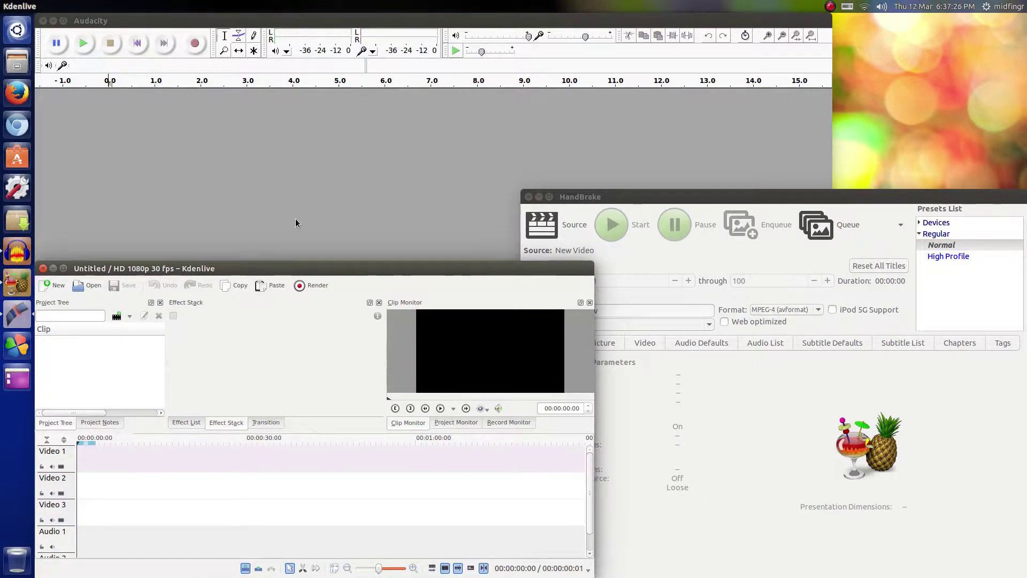
key("super")
type("vl")
key("Return")
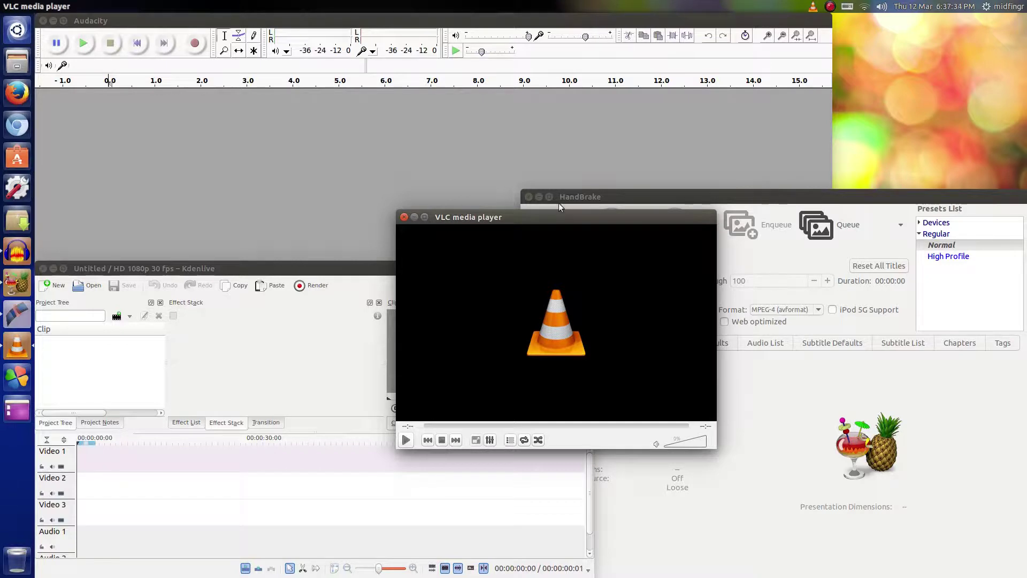
Step: Centre the HandBrake window and show its Video encoder settings
left_click_drag(742, 200, 504, 79)
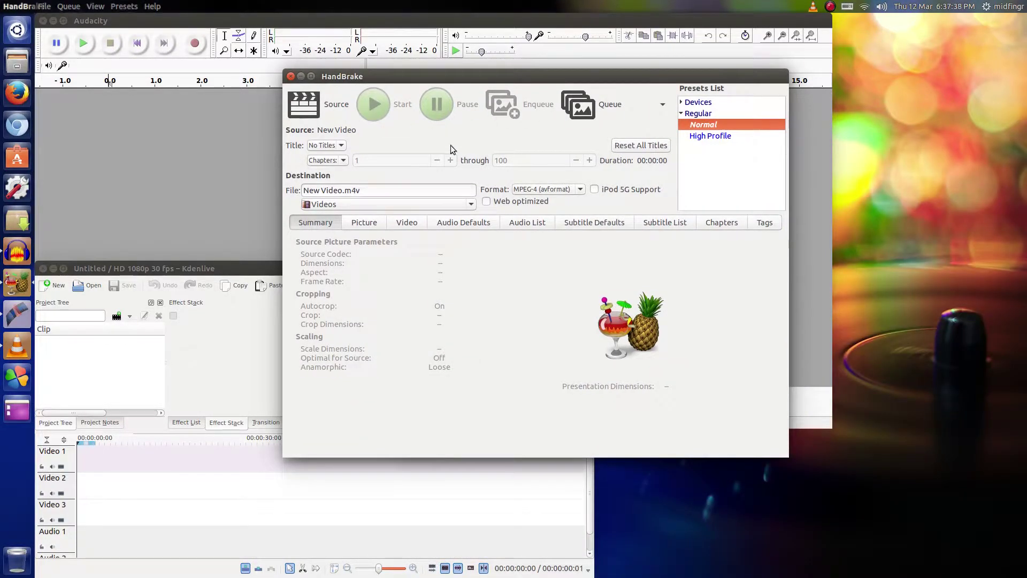
left_click(404, 223)
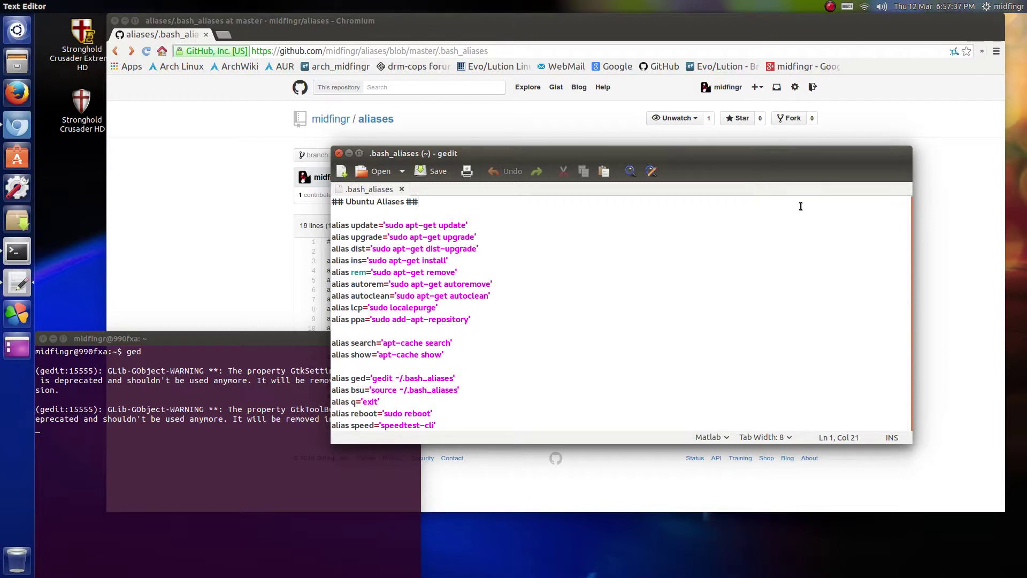
Step: Open the raw .bash_aliases file in Chromium and shift the browser window right
left_click(234, 236)
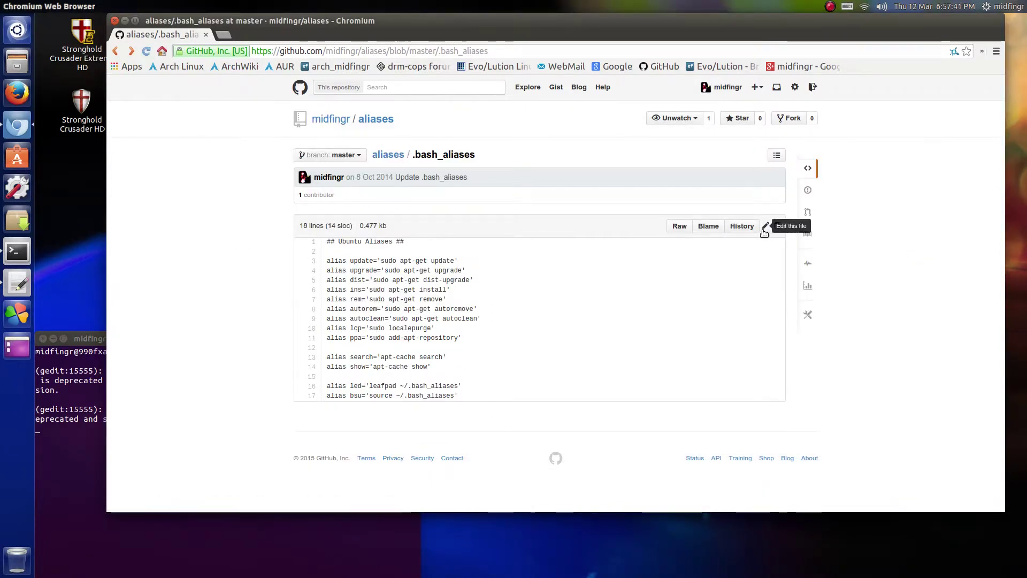
left_click(679, 229)
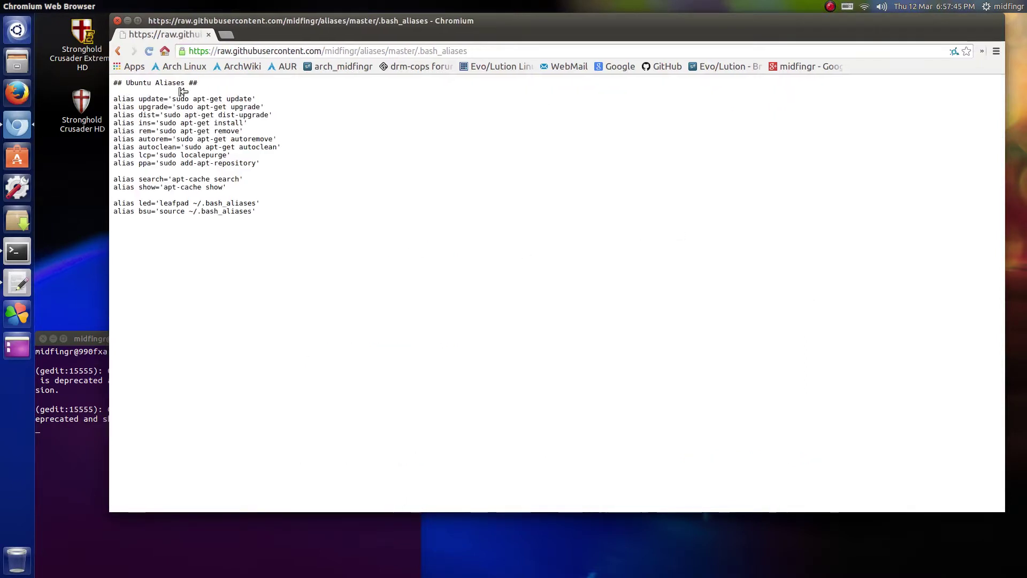
left_click_drag(181, 90, 261, 90)
left_click_drag(311, 123, 412, 123)
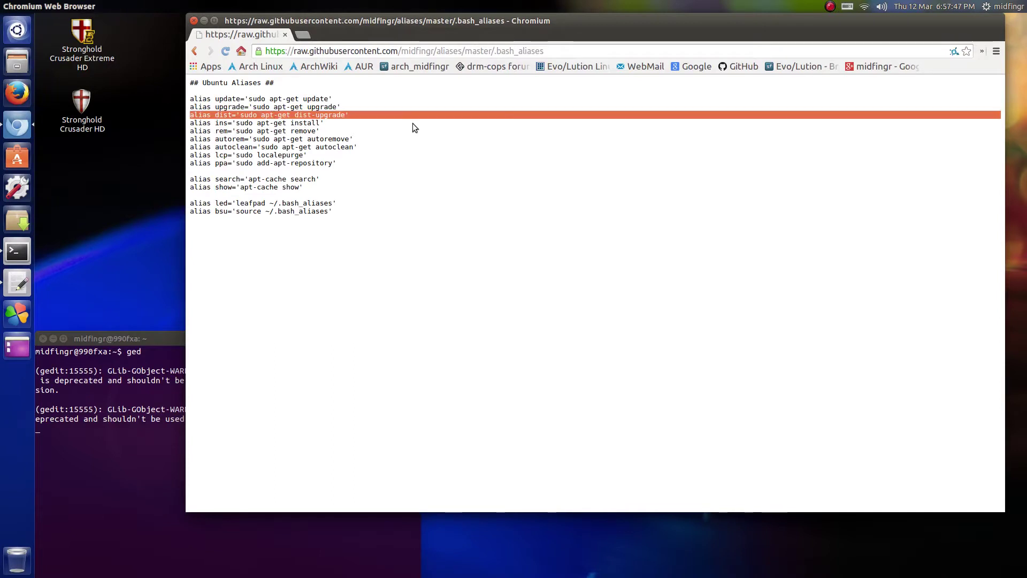
left_click(412, 124)
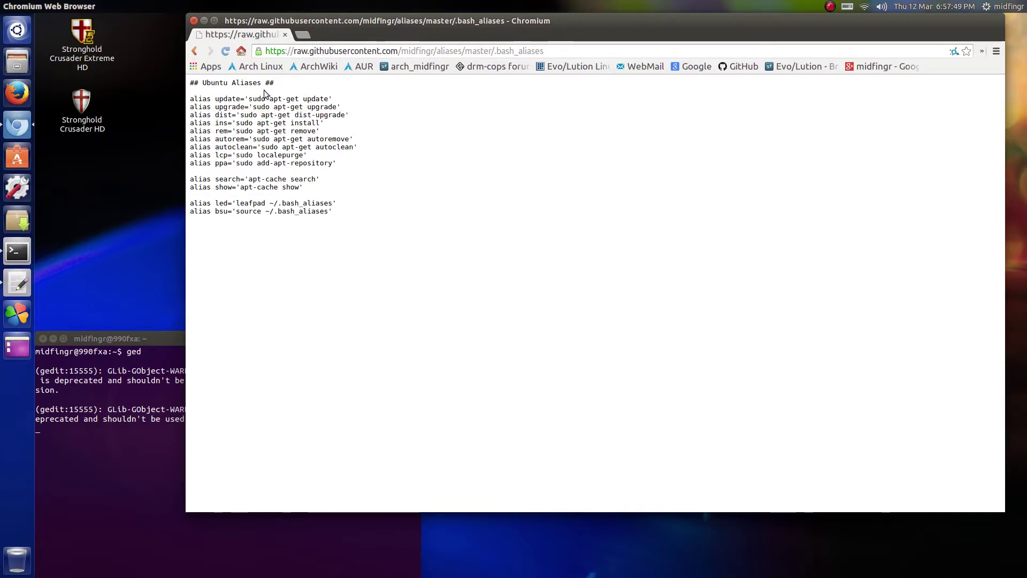
Step: Close the gedit .bash_aliases window and centre the Terminal on screen
left_click(177, 335)
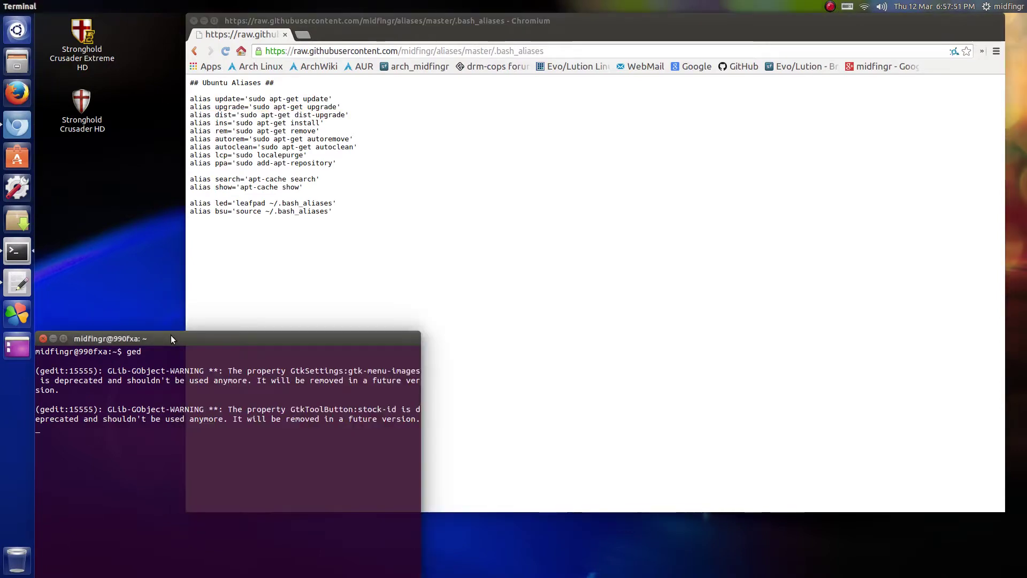
left_click(17, 283)
left_click(339, 154)
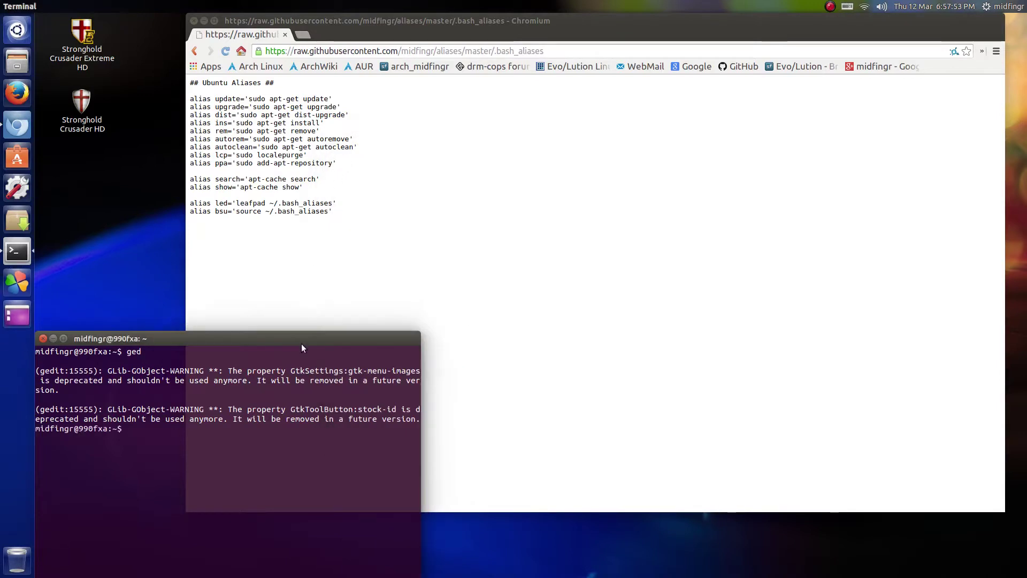
left_click_drag(308, 338, 591, 129)
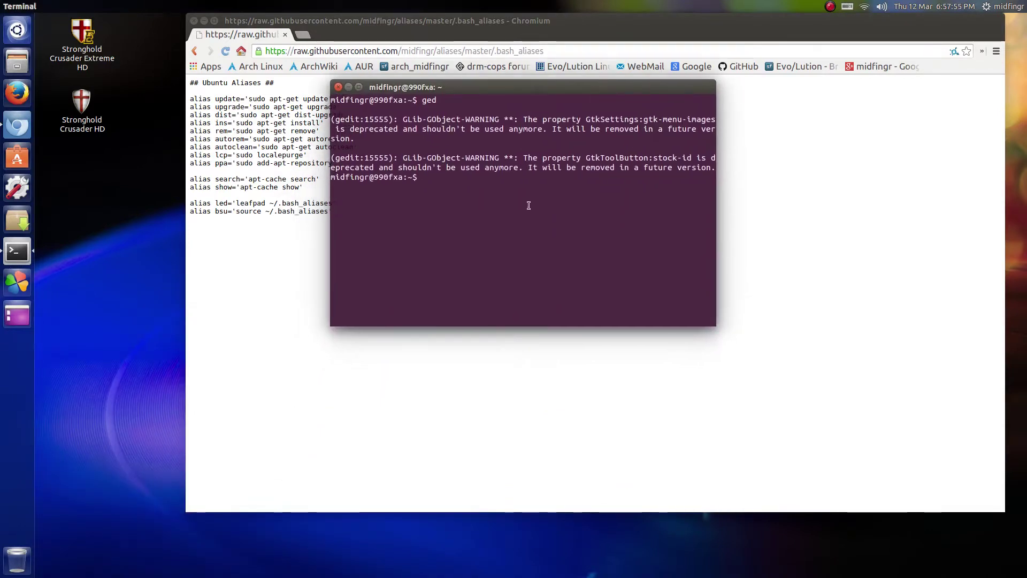
Step: Run 'source ~/.bash_aliases' to load the aliases into the current shell
type("source")
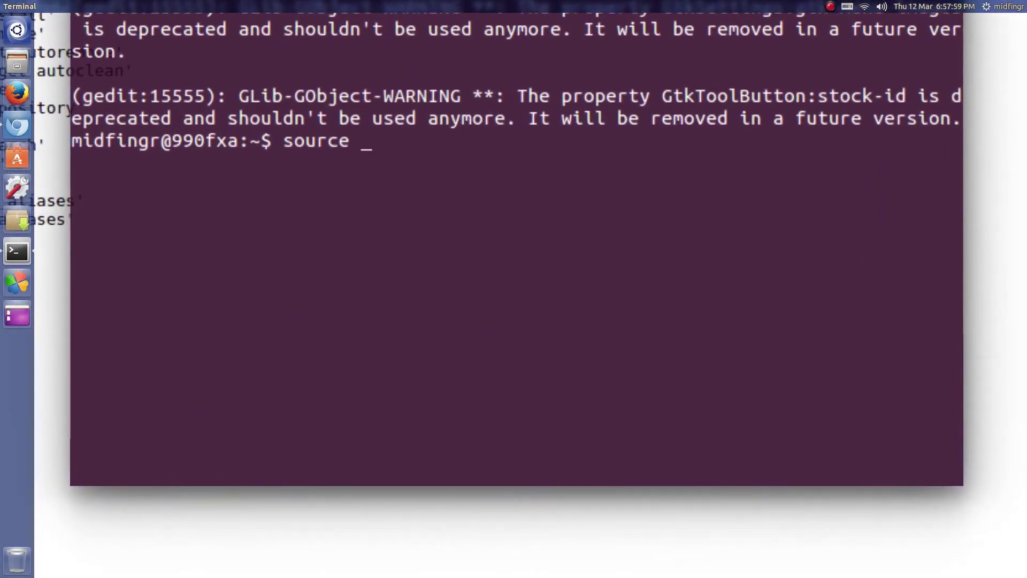
type(" ~/.bash")
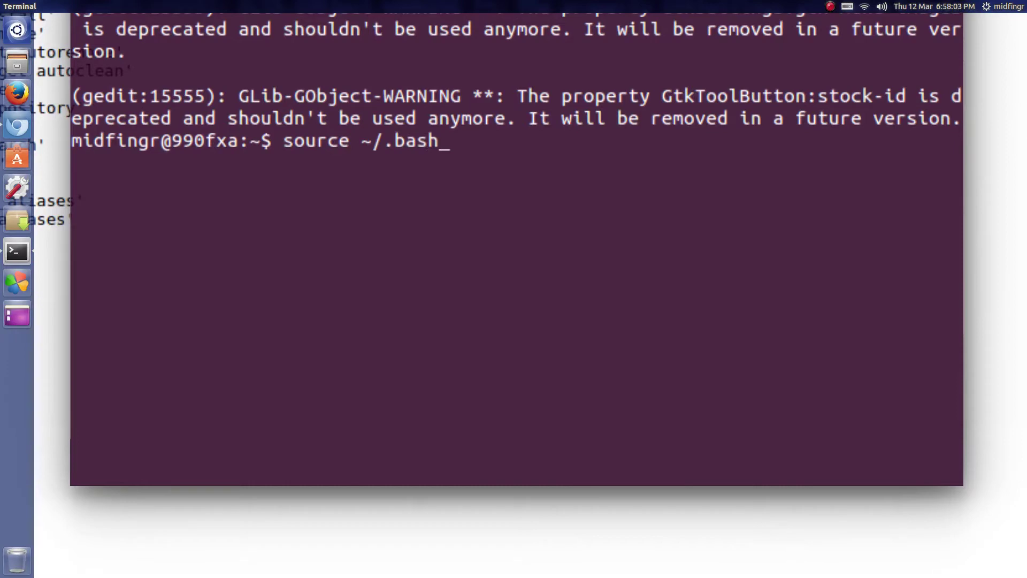
type("_a")
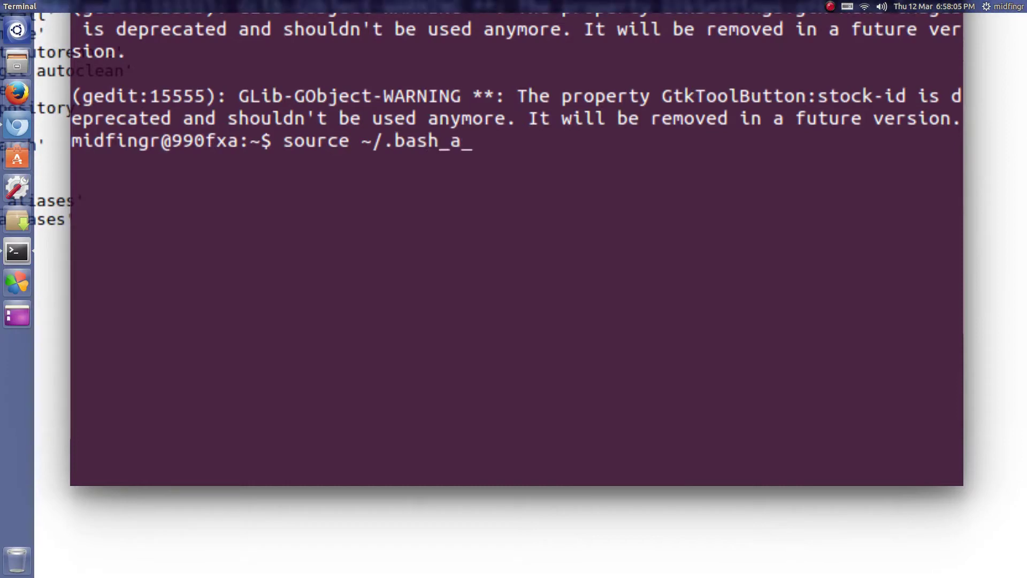
key("Tab")
key("Return")
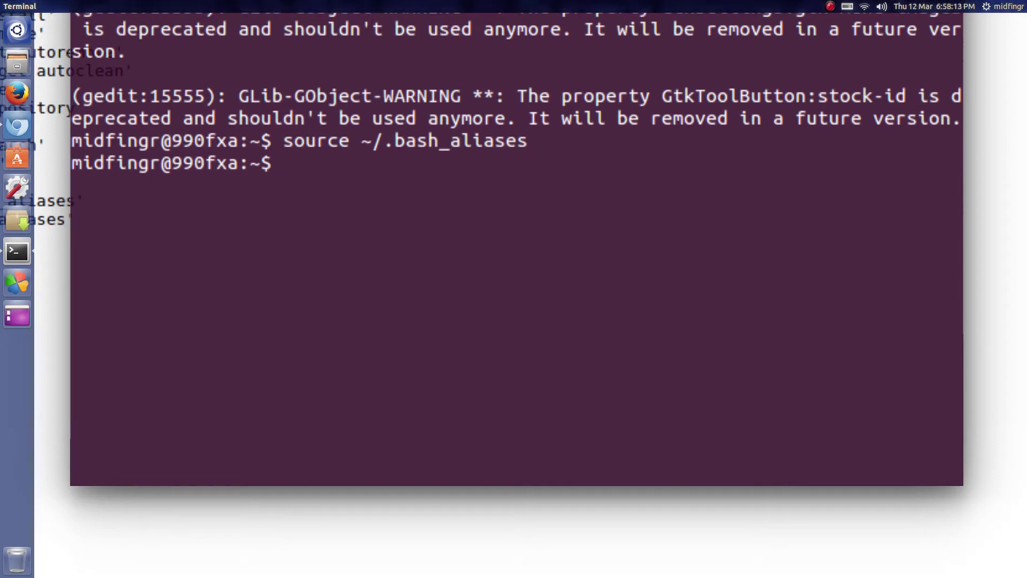
Step: Try typing 'upd', 'g' and 'ppa', then erase them to leave an empty prompt
type("upd")
key("BackSpace")
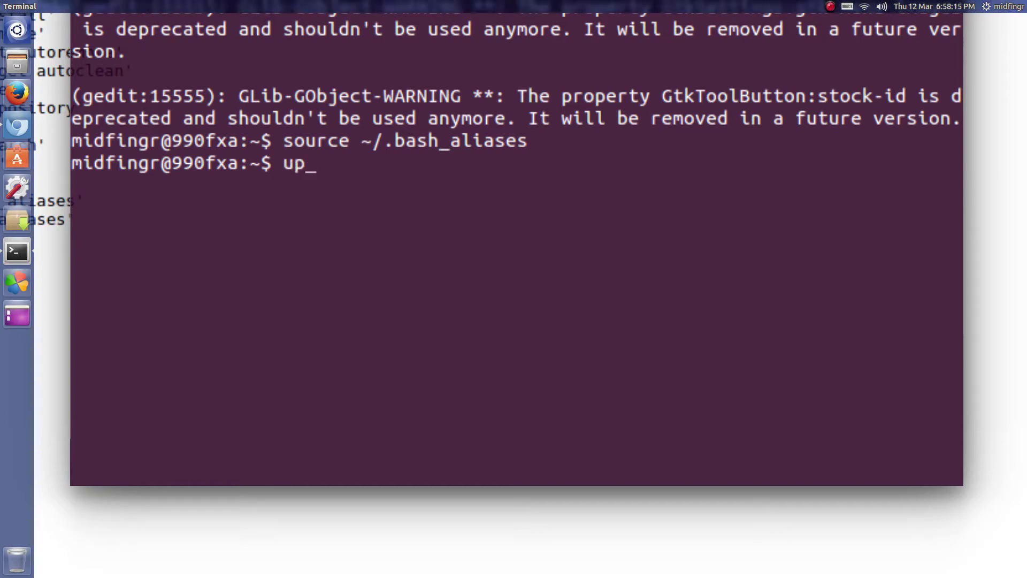
type("g")
key("BackSpace")
key("BackSpace")
key("BackSpace")
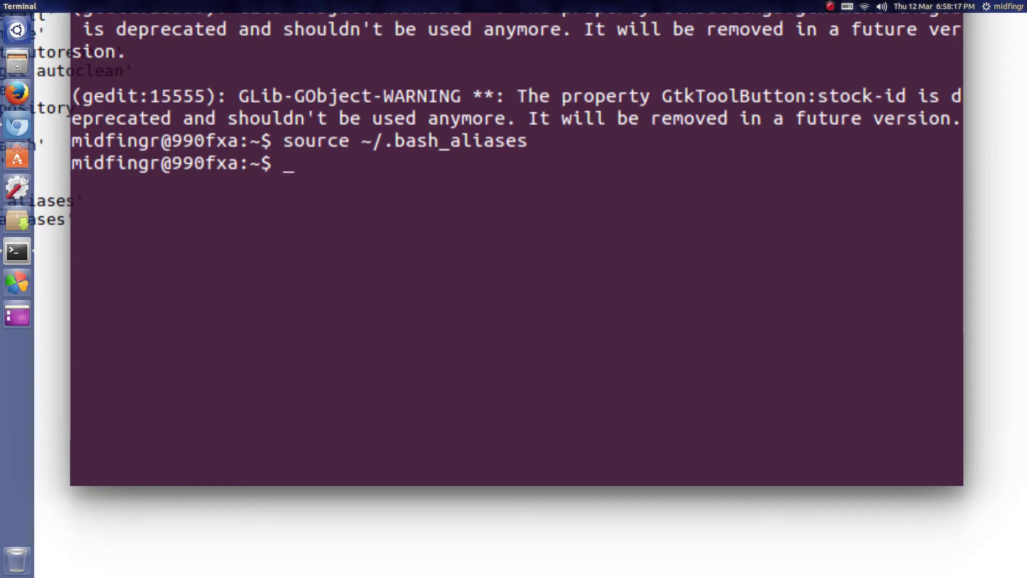
type("ppa")
key("BackSpace")
key("BackSpace")
key("BackSpace")
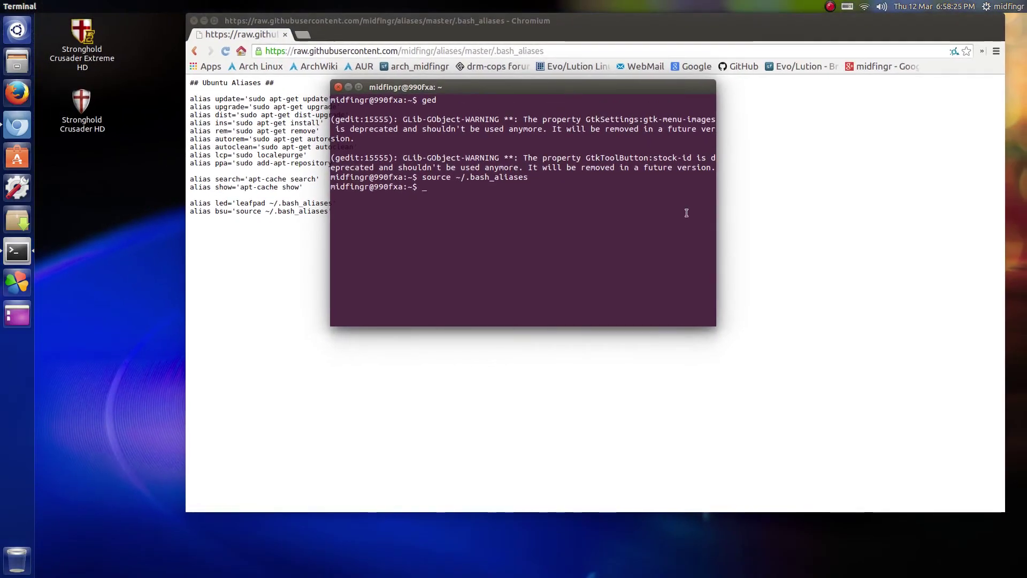
Step: Close the Terminal window, then the Chromium window
left_click(340, 86)
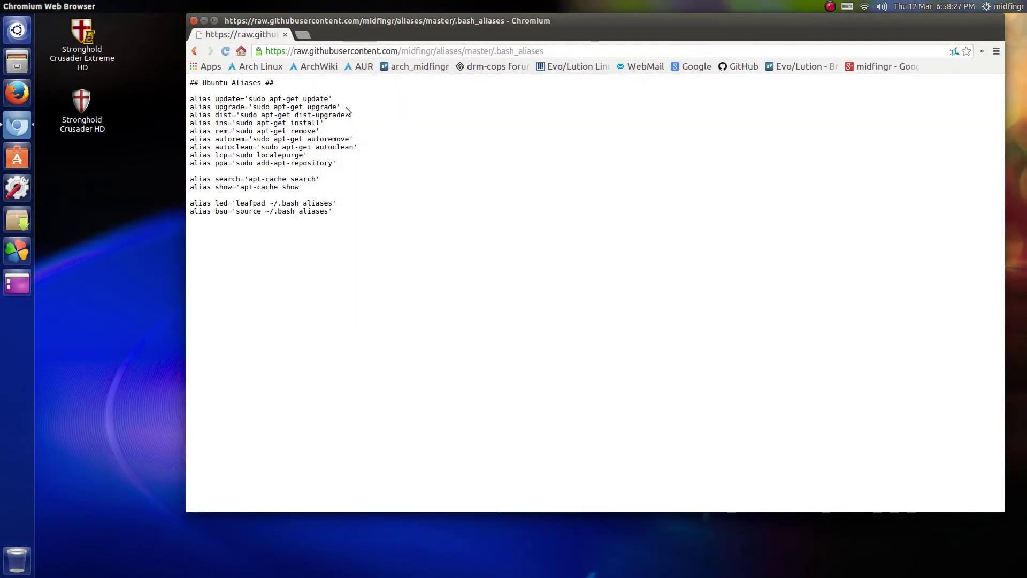
left_click(194, 19)
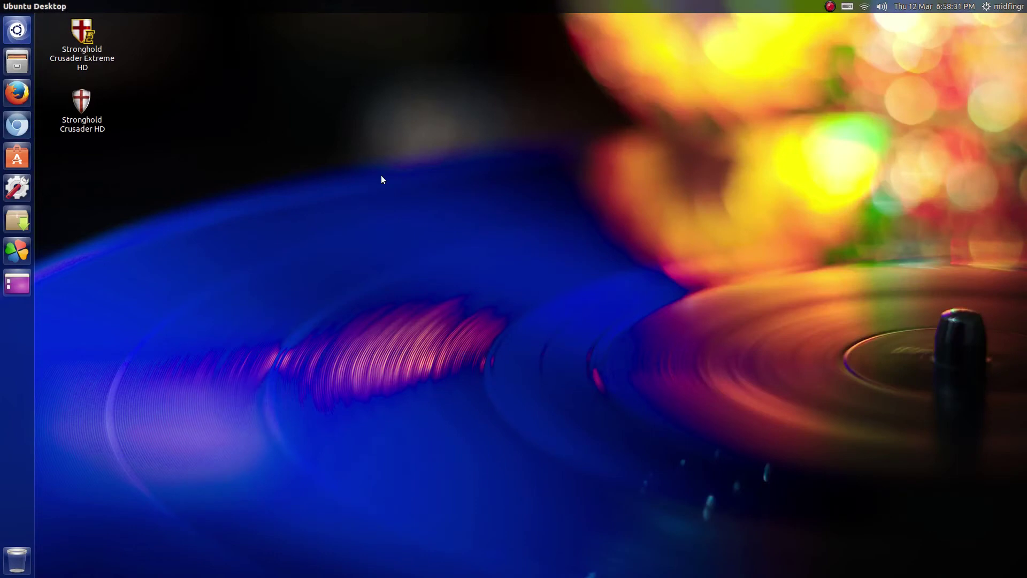